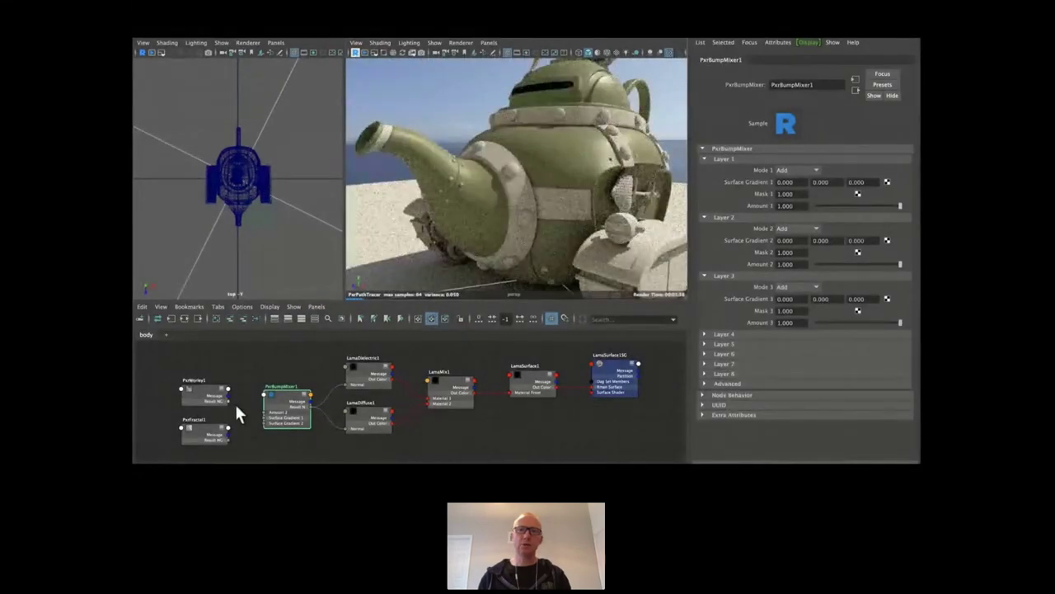
Connect PxrWorley1's result to Surface Gradient 1 of PxrBumpMixer1 and set Layer 1's mode to Subtract
left_click_drag(232, 400, 266, 419)
left_click(272, 418)
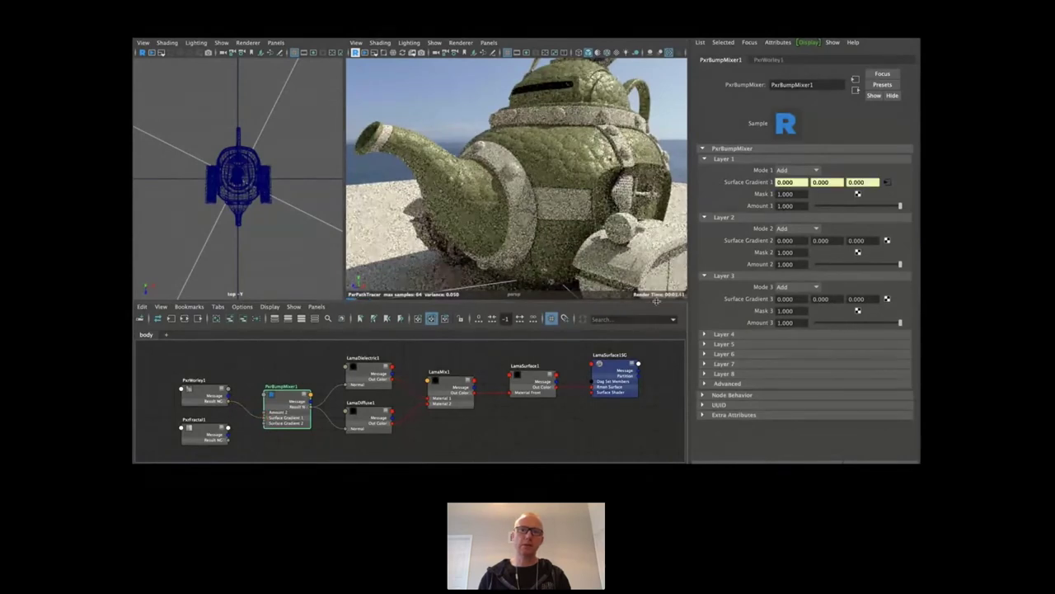
left_click(797, 171)
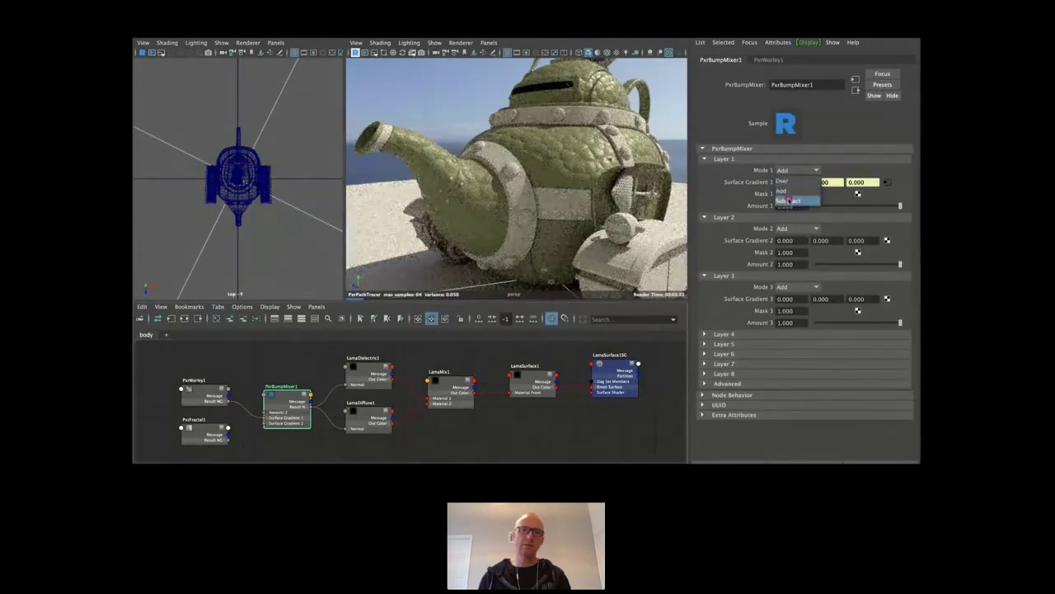
left_click(787, 200)
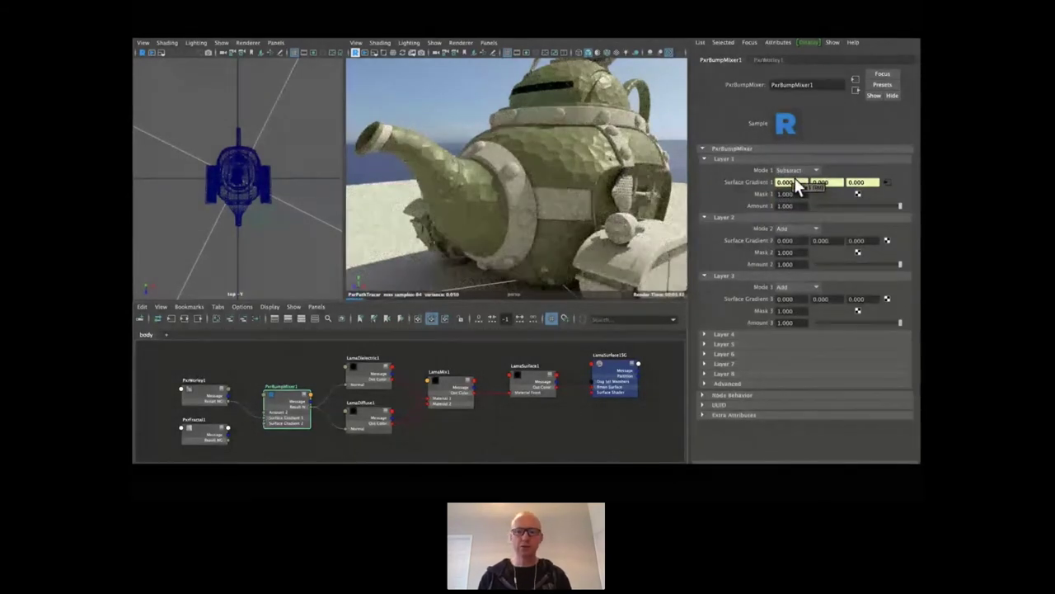
Connect PxrFractal1 to PxrBumpMixer1's Surface Gradient 2 and configure Layer 2 with an amount of about 0.386 and Subtract mode
left_click(210, 429)
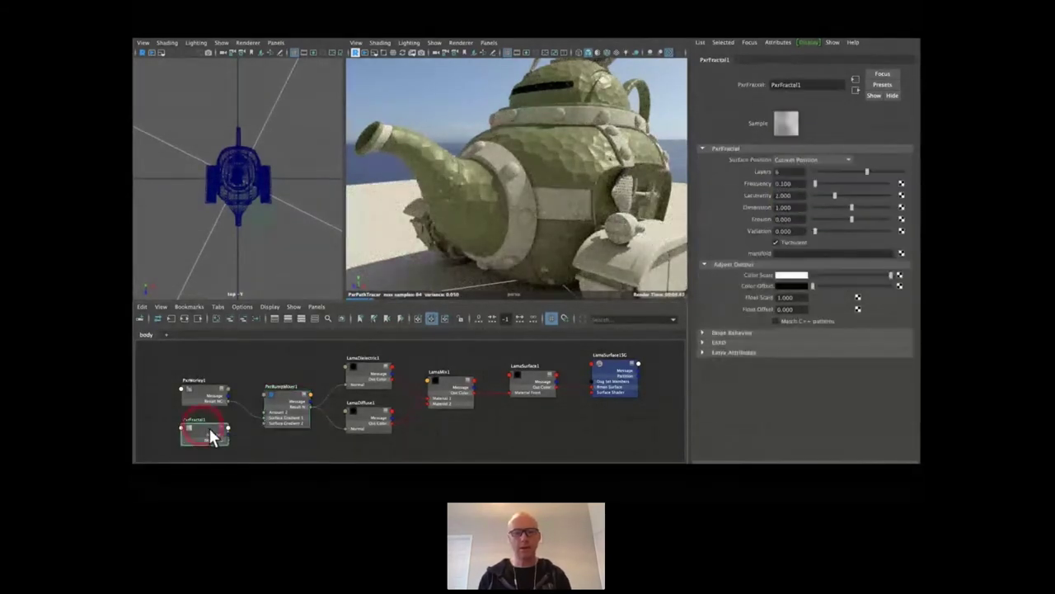
left_click_drag(233, 439, 283, 427)
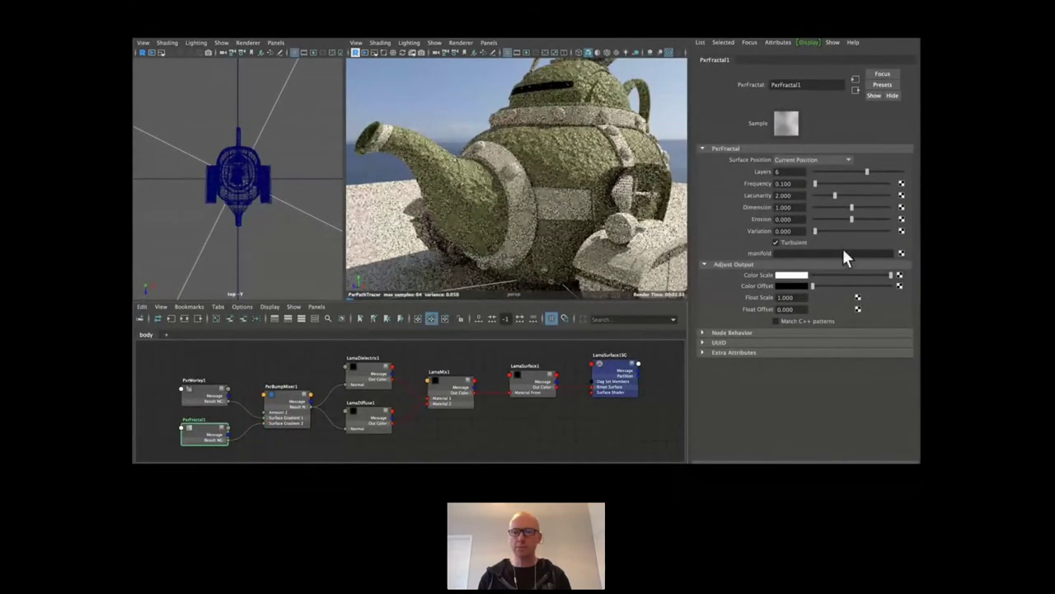
left_click(284, 393)
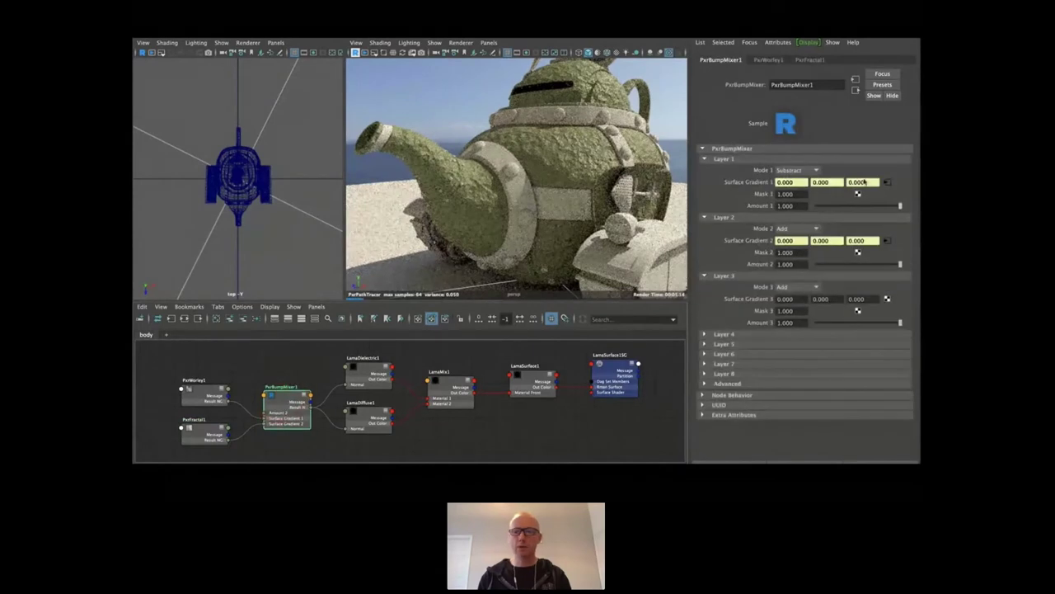
left_click(867, 265)
mouse_move(858, 266)
left_mouse_down()
mouse_move(806, 266)
mouse_move(843, 264)
left_mouse_up()
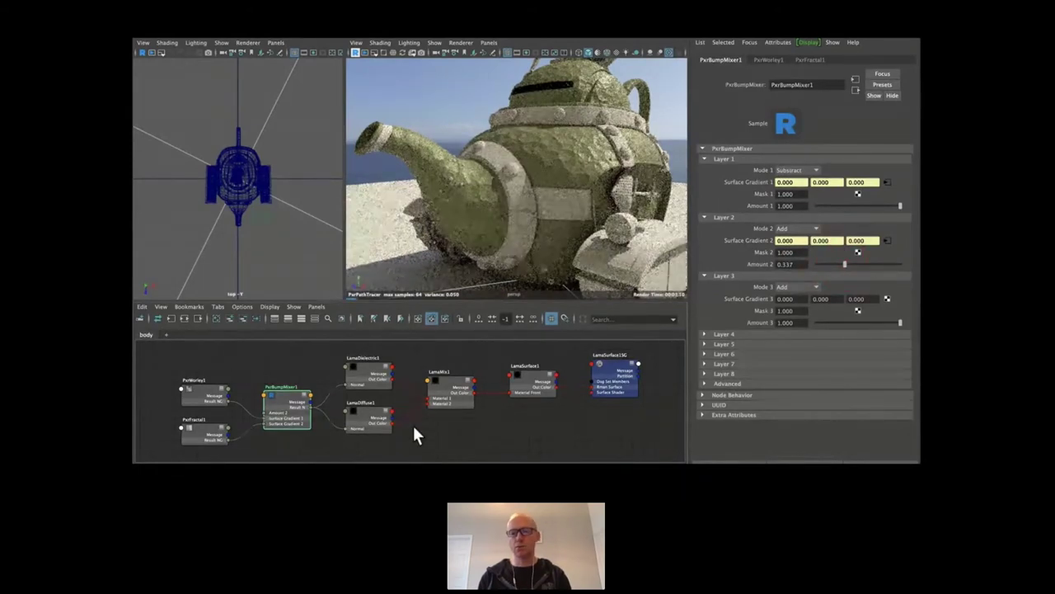
left_click_drag(846, 265, 850, 263)
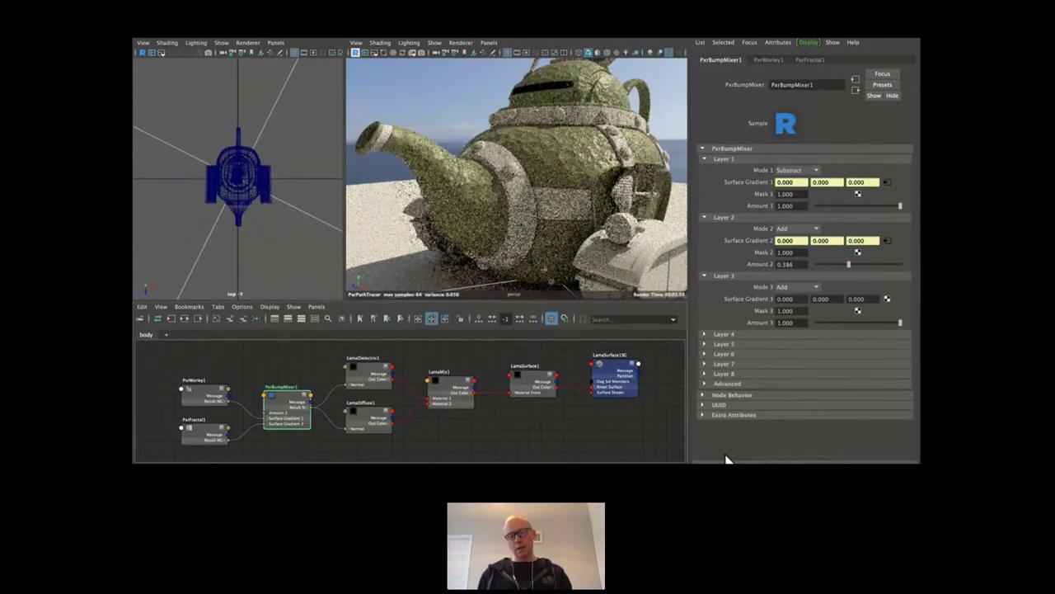
left_click(804, 229)
left_click(800, 256)
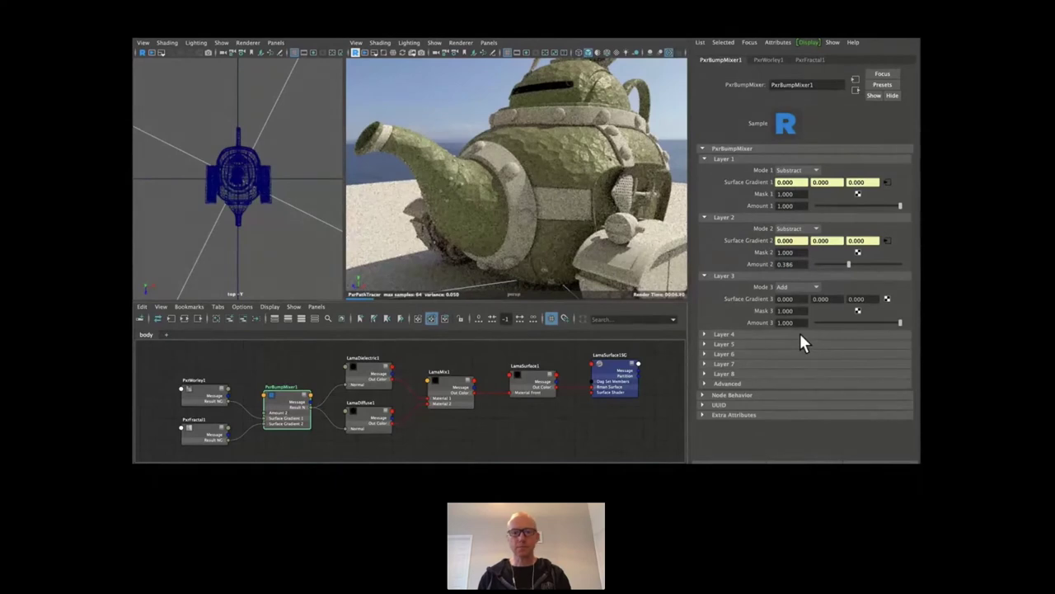
Reduce the bump mixer's Layer 1 amount to 0 to isolate the fractal bump, and restore the full amount
left_click(821, 207)
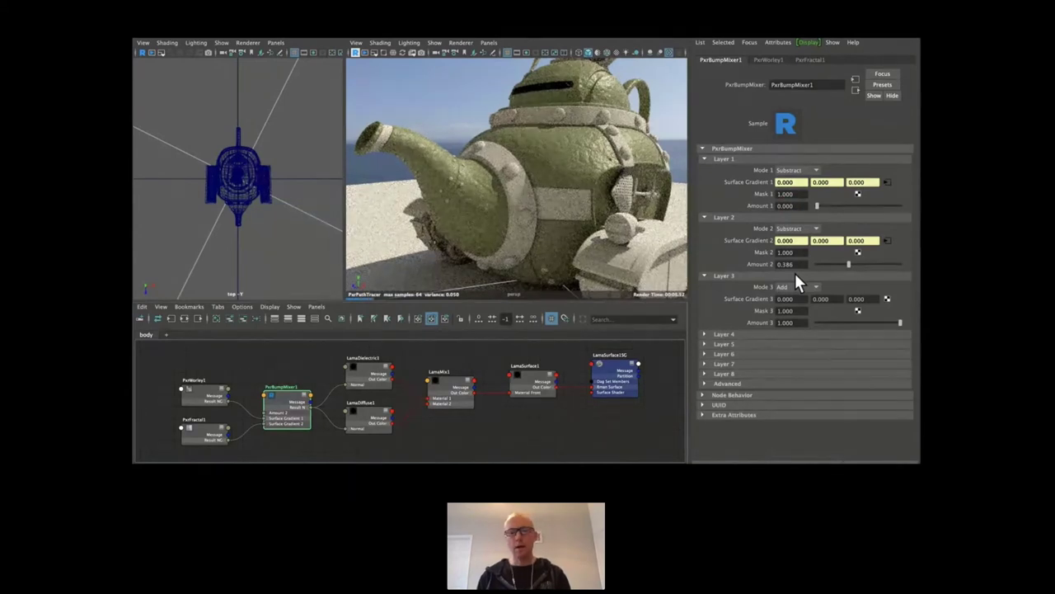
left_click(905, 206)
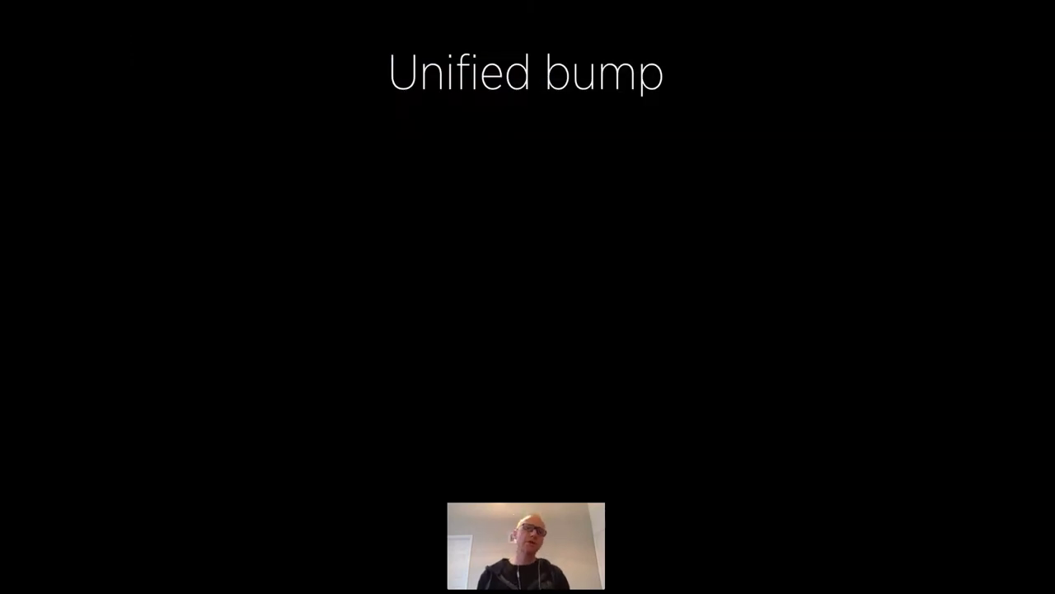
key("Right")
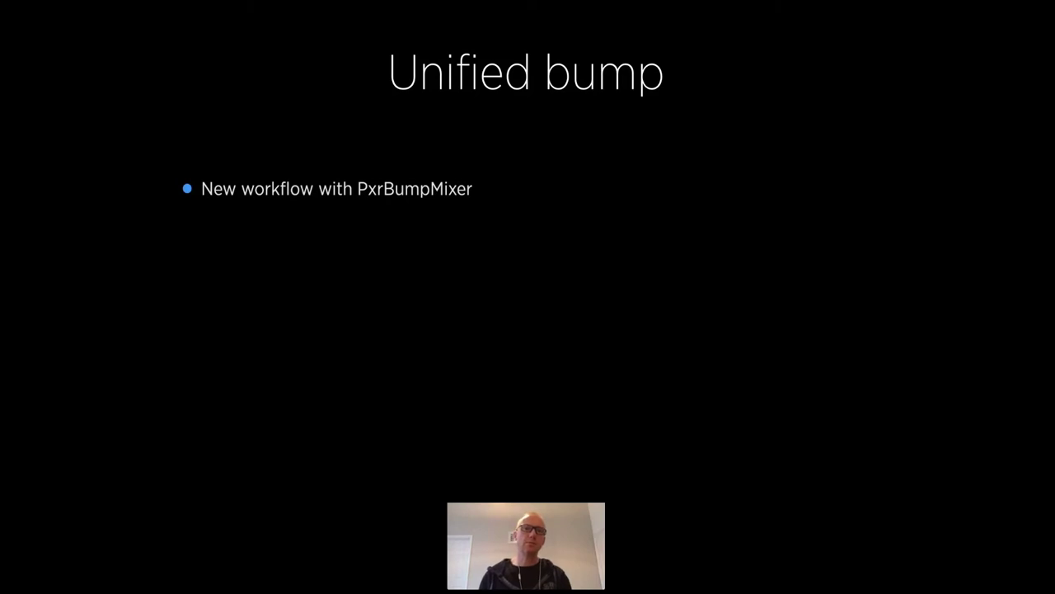
key("Right")
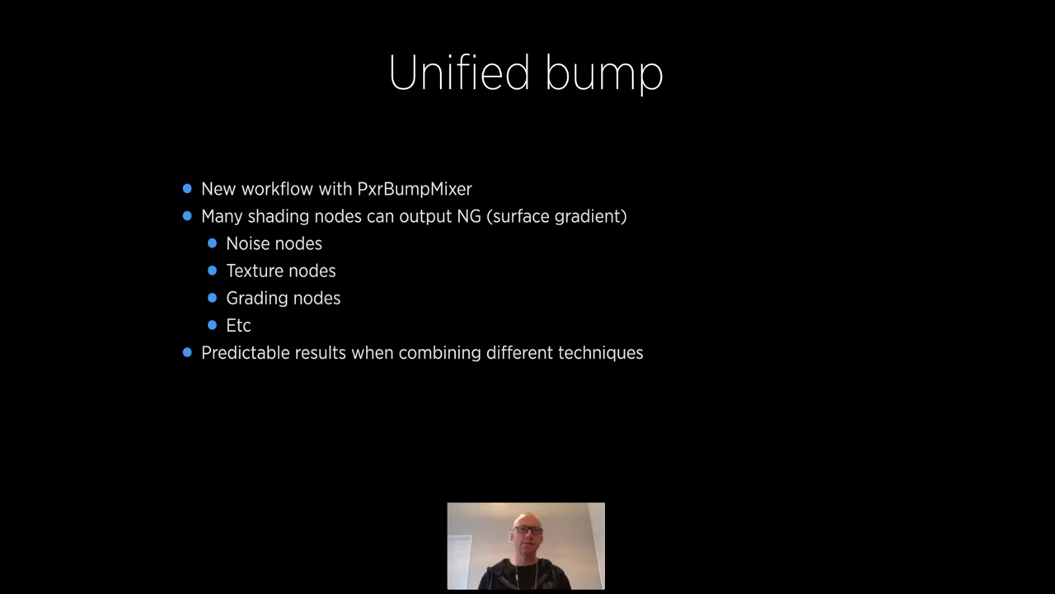
key("Right")
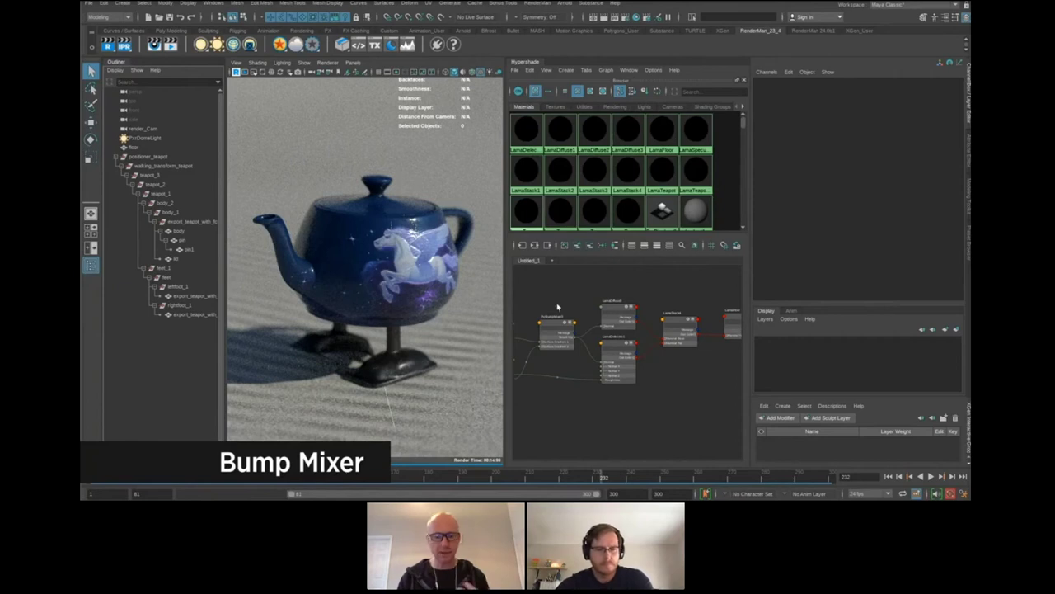
Move the PxrHexTileManifold1 node away from the texture nodes and connect it to PxrMultiTexture1 as its manifold
scroll(652, 298, "down", 2)
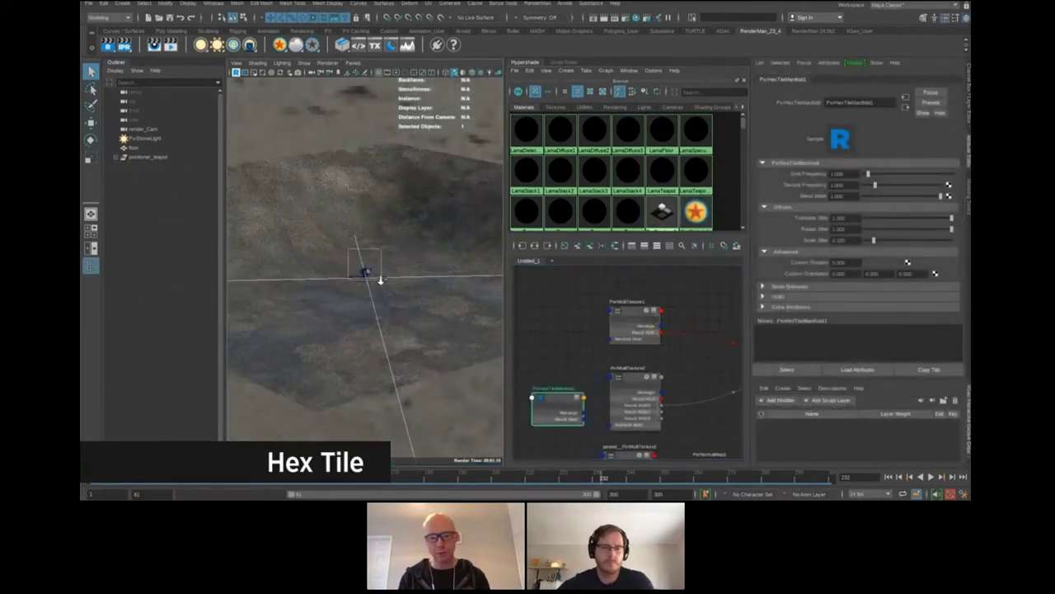
scroll(387, 289, "down", 8)
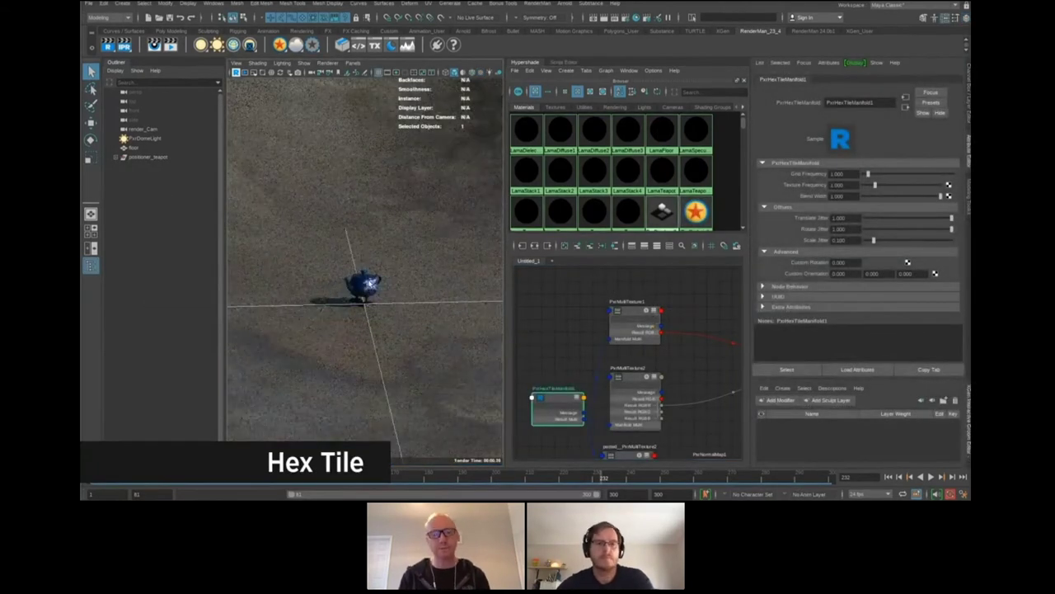
scroll(550, 412, "up", 2)
scroll(668, 313, "down", 4)
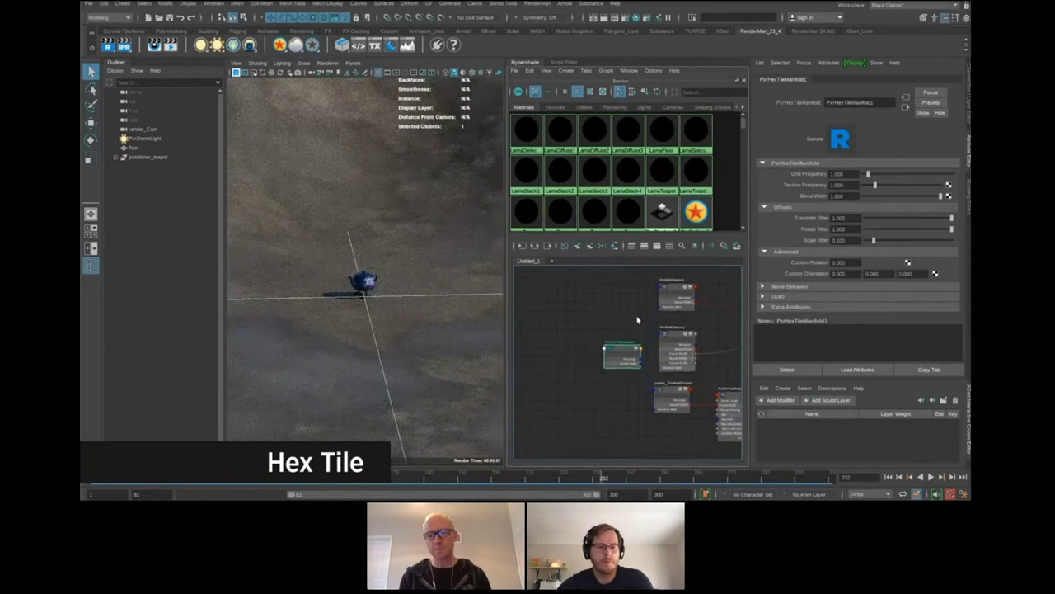
left_click_drag(621, 353, 601, 351)
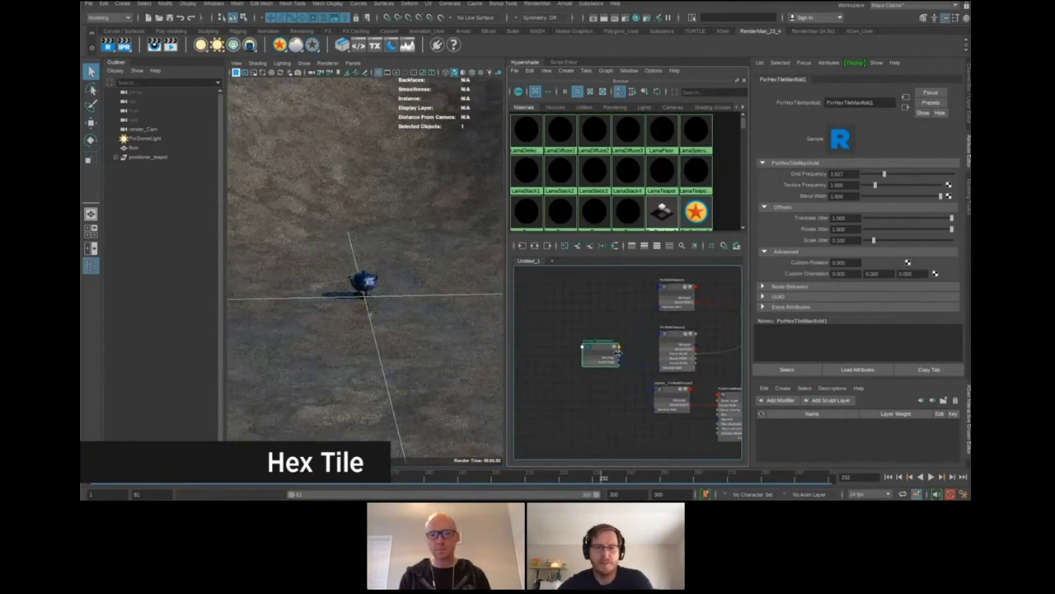
left_click(680, 292)
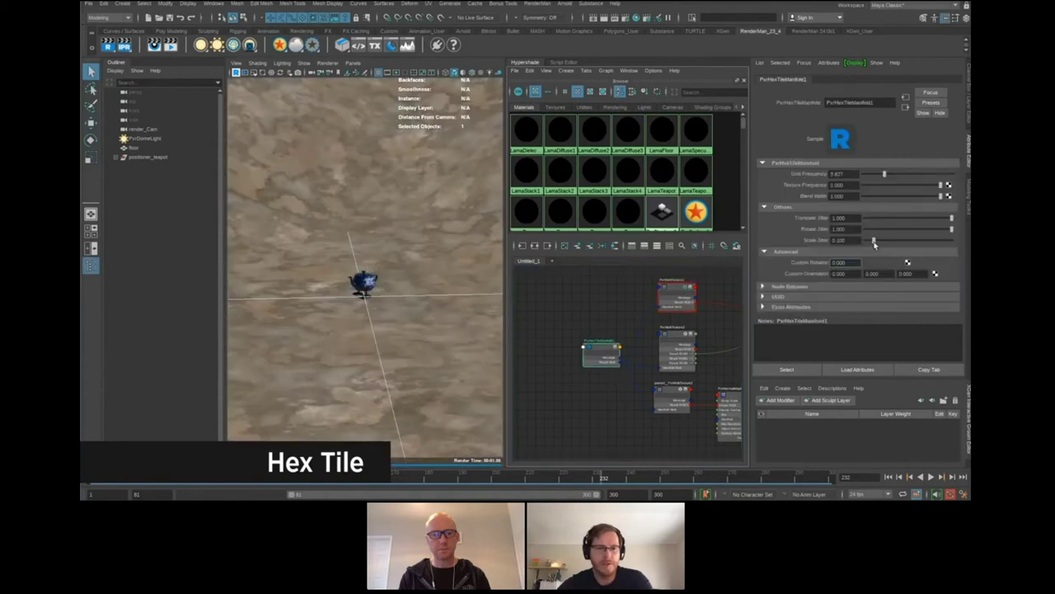
Set the hex tile manifold's Scale Jitter to about 0.6 and Rotate Jitter to about 0.88
left_click_drag(878, 241, 930, 231)
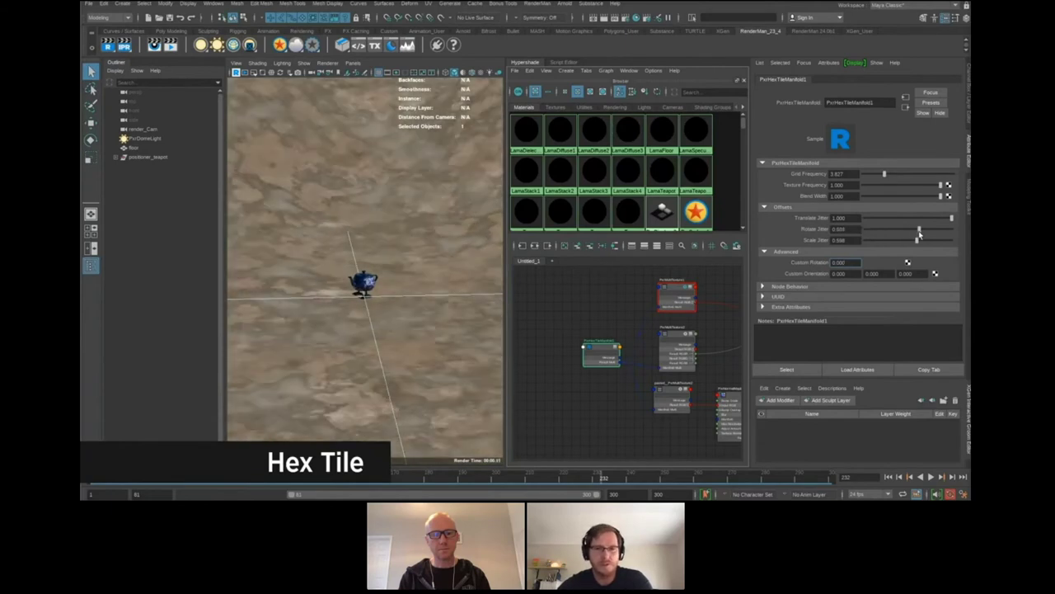
left_click_drag(929, 231, 941, 231)
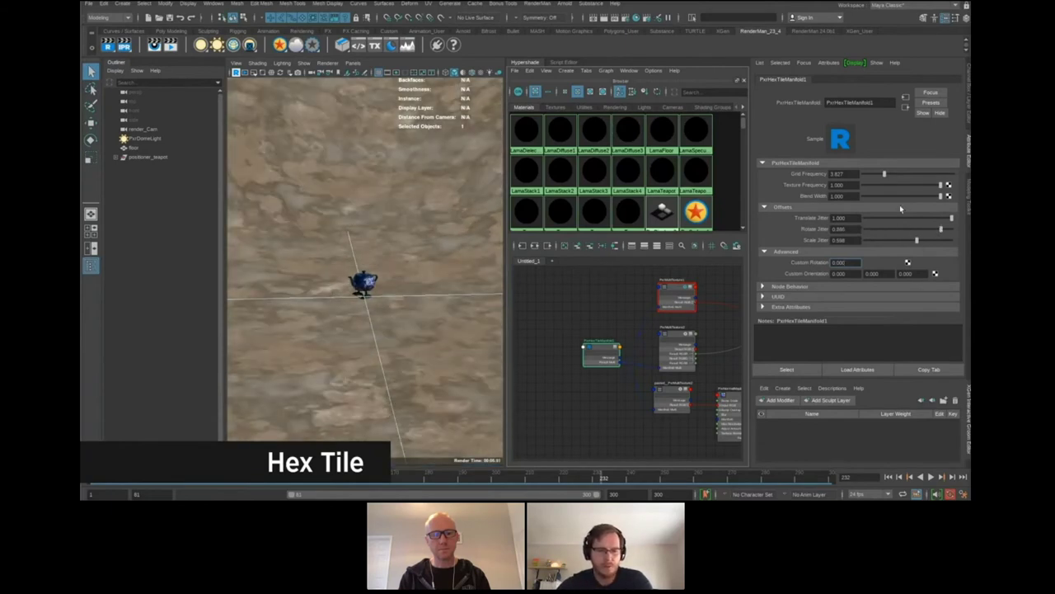
Set the hex tile manifold's Blend Width to 0 to compare the tile blending, and return it to 1
double_click(851, 196)
type("0")
key("Return")
double_click(851, 196)
type("1")
key("Return")
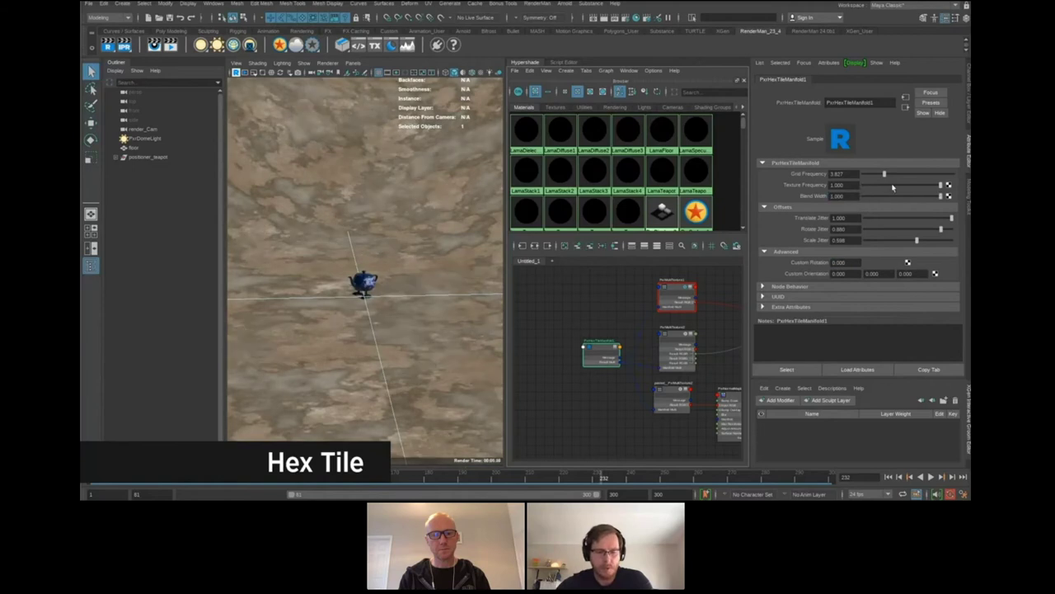
Lower the hex tile manifold's Texture Frequency and move its node farther from the texture nodes
left_click_drag(878, 185, 875, 186)
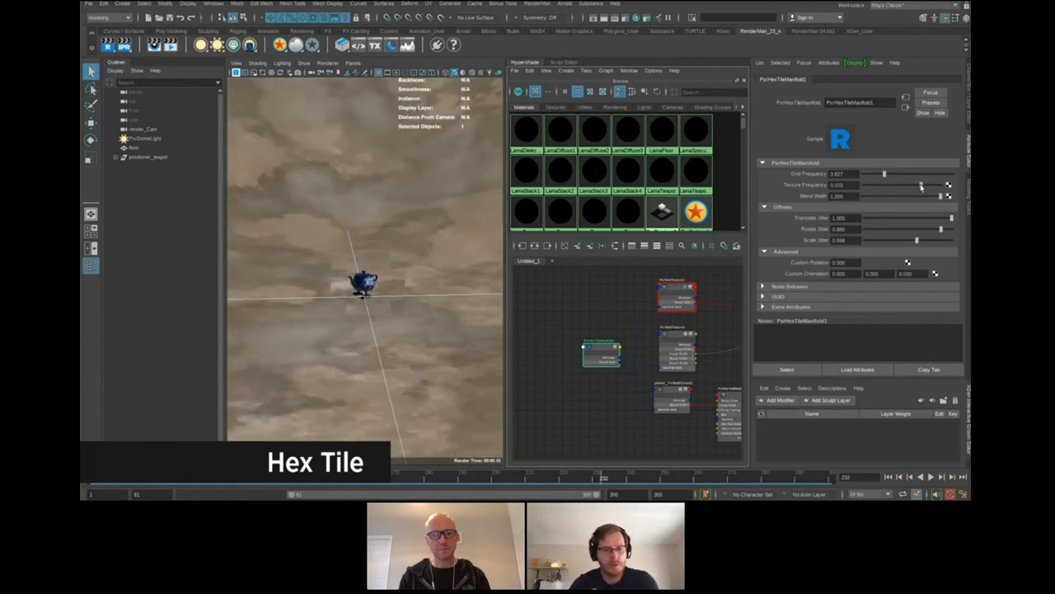
left_click_drag(599, 347, 575, 348)
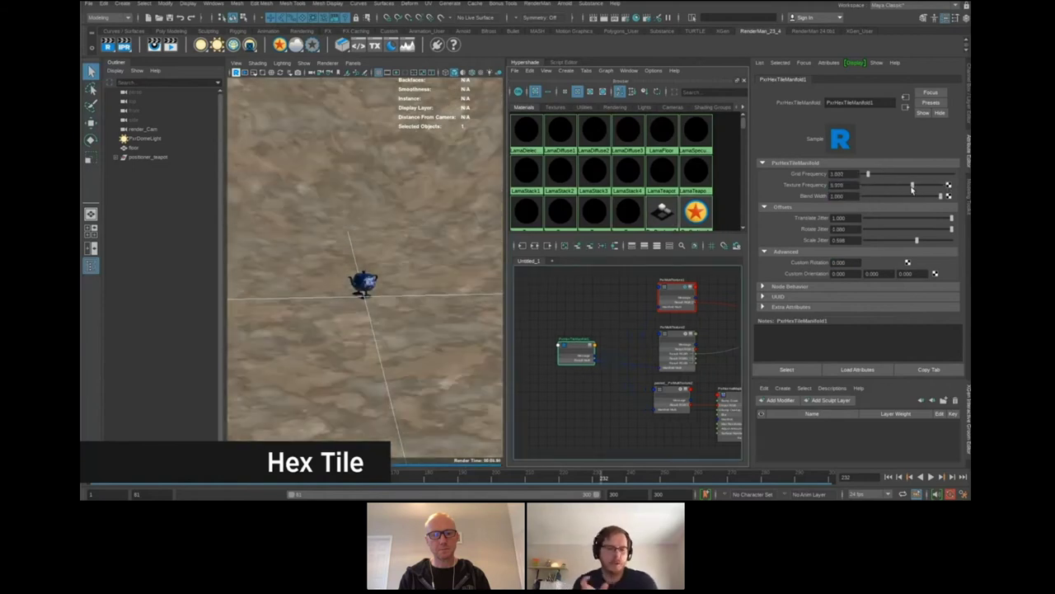
Inspect PxrMultiTexture1 and the tiled floor close to the teapot, and open the hex tile manifold's Texture Frequency for editing
left_click(687, 288)
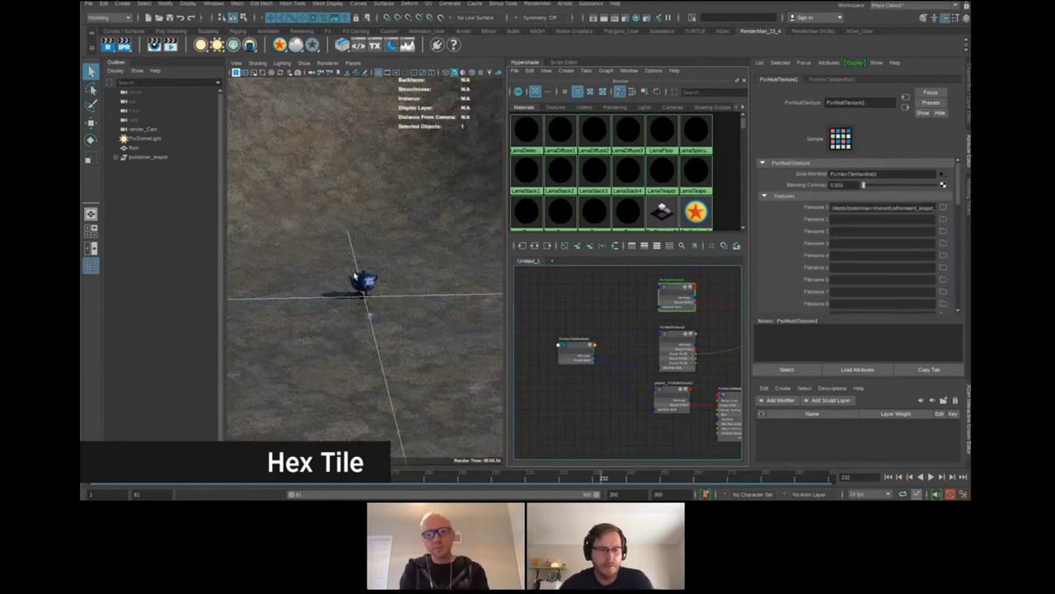
scroll(380, 294, "up", 10)
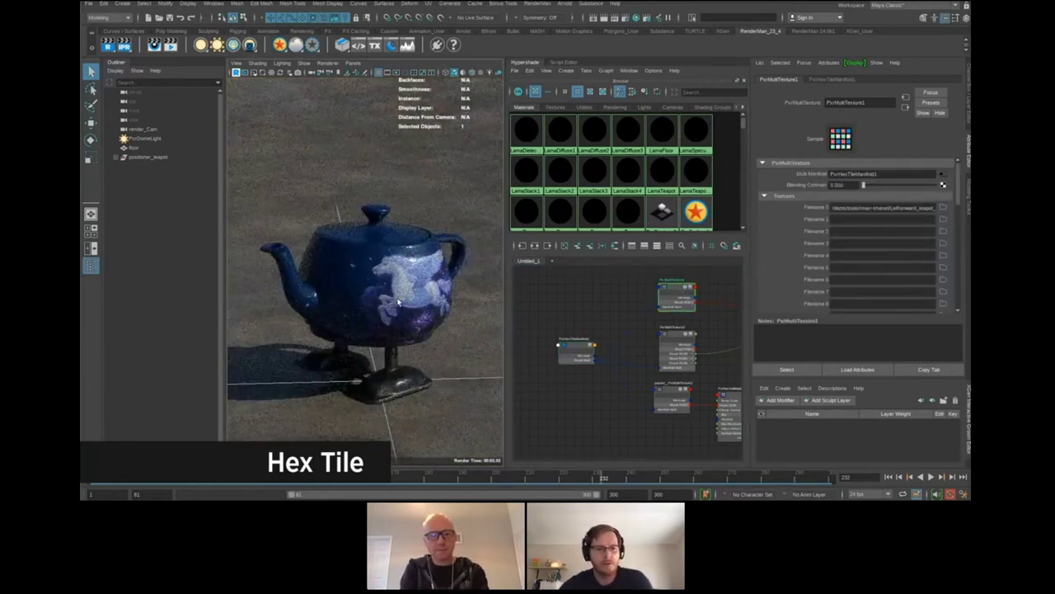
left_click(579, 348)
left_click(839, 185)
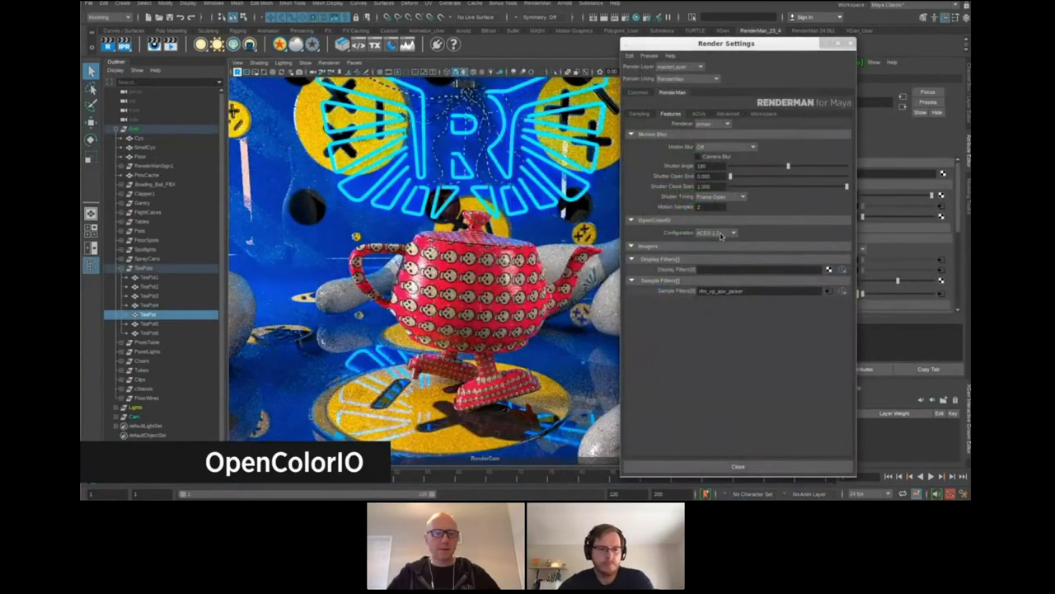
Switch the OpenColorIO configuration to Custom to examine its config file path, and restore ACES-1.2
left_click(720, 236)
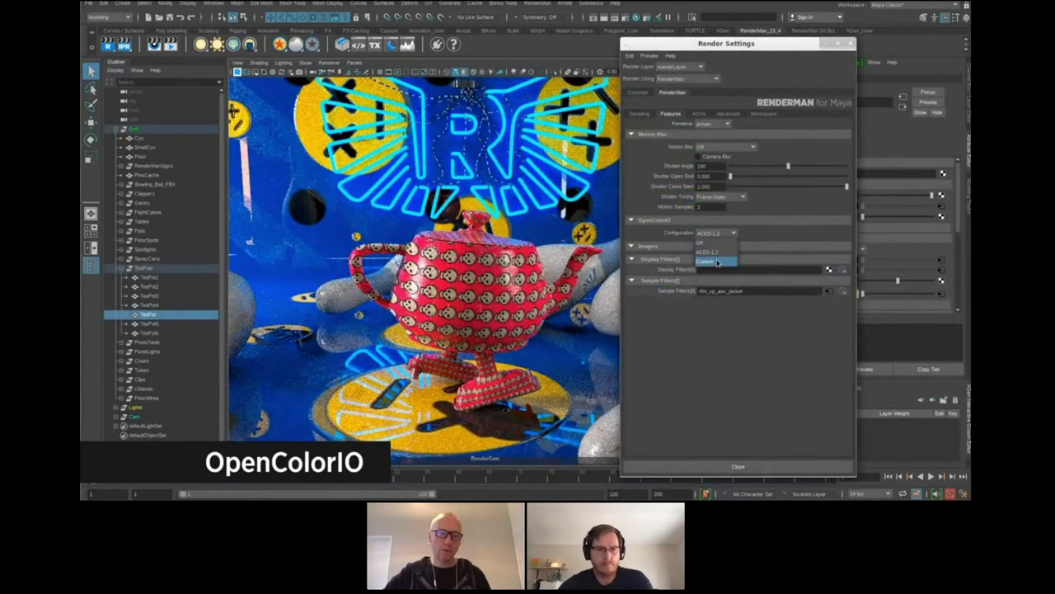
left_click(714, 261)
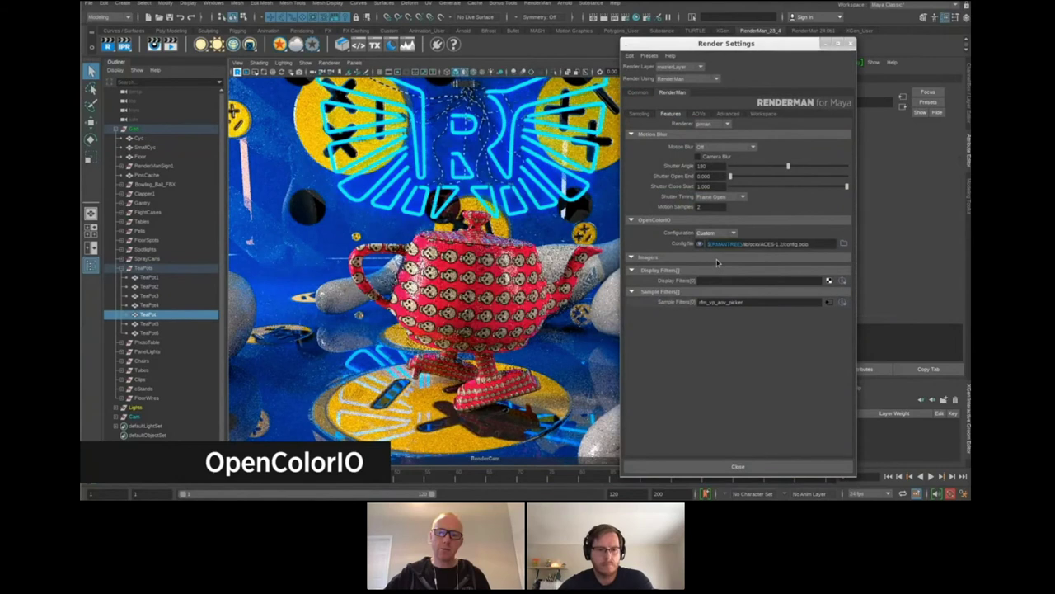
left_click(818, 243)
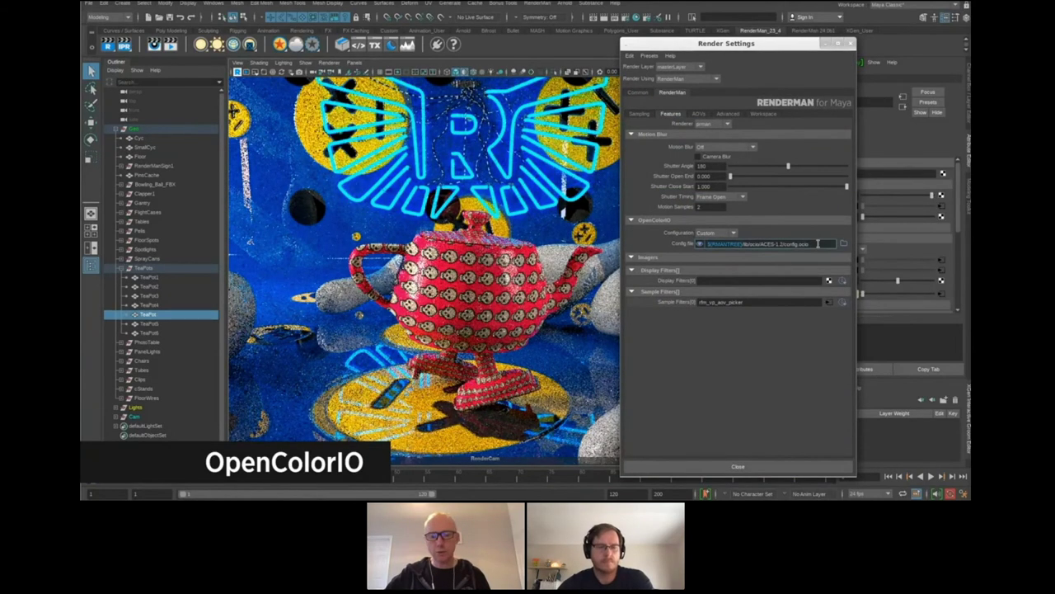
left_click(728, 235)
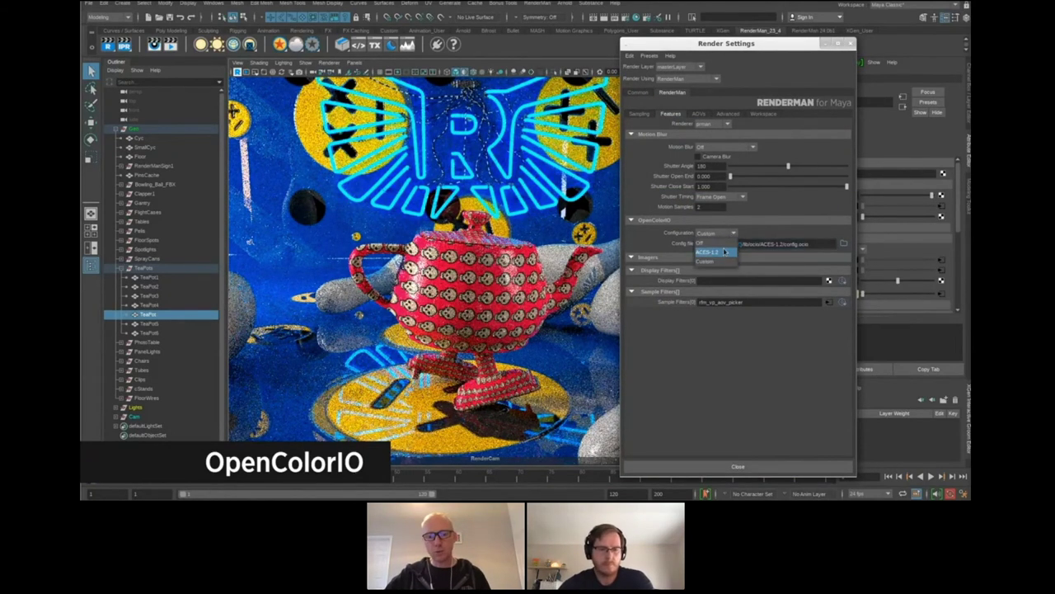
left_click(724, 252)
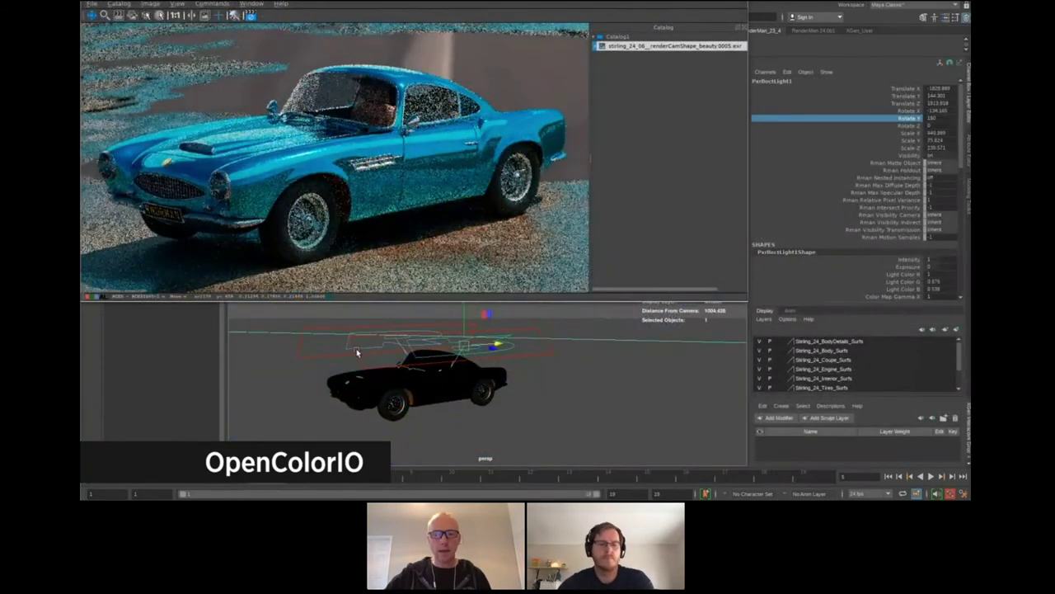
Reposition the rectangular light above the car and change its color to pale purple with a hue of about 270
middle_click_drag(357, 352, 417, 382)
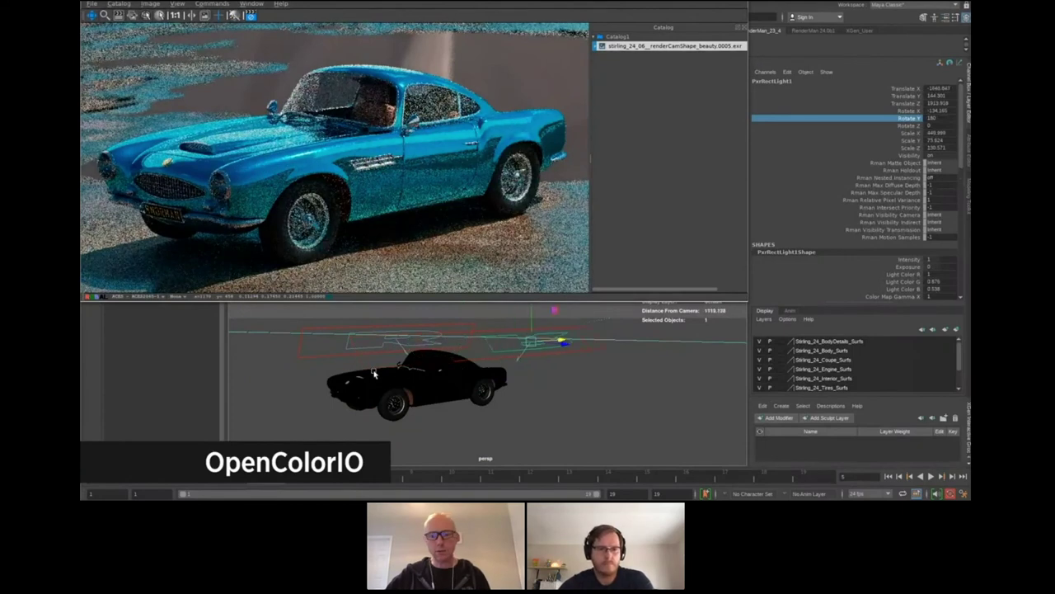
left_click(969, 150)
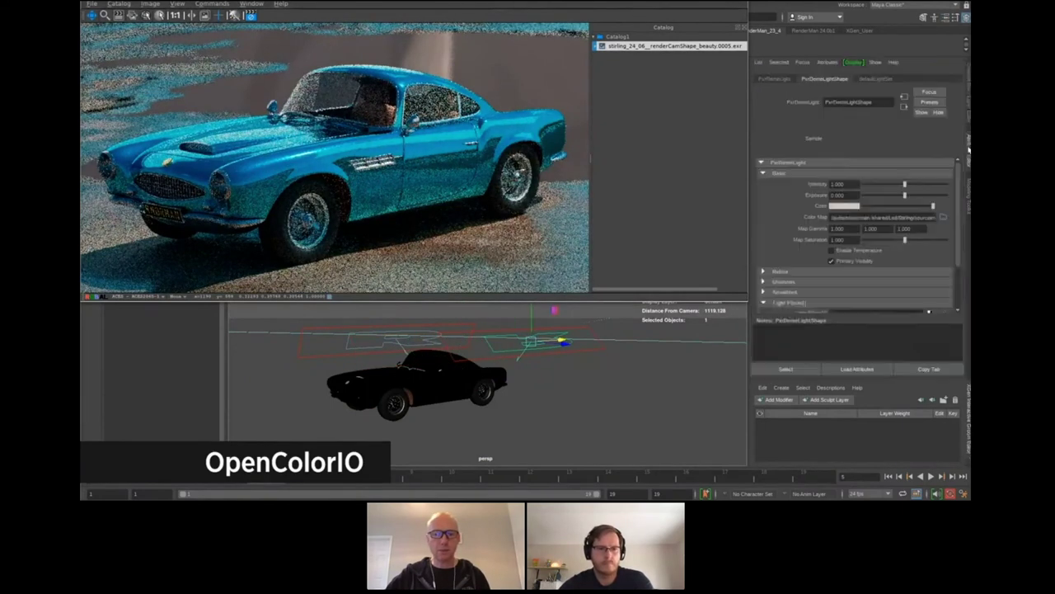
left_click(849, 207)
left_click(830, 228)
left_click_drag(831, 228, 854, 230)
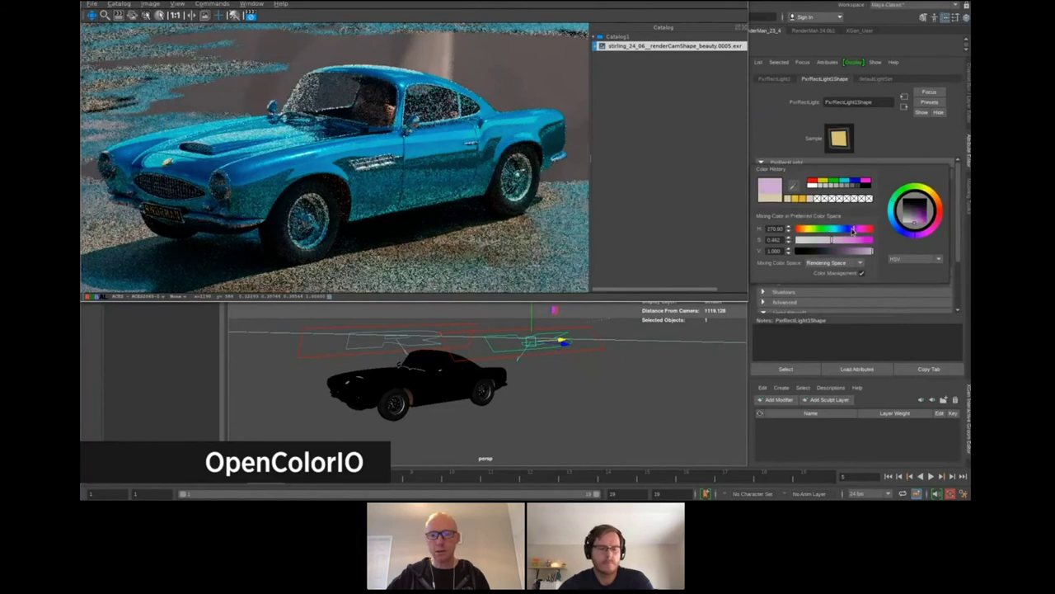
Switch the rendered car image's color space to ACES - ACEScg in the render viewer
left_click(149, 296)
mouse_move(144, 317)
left_click(206, 359)
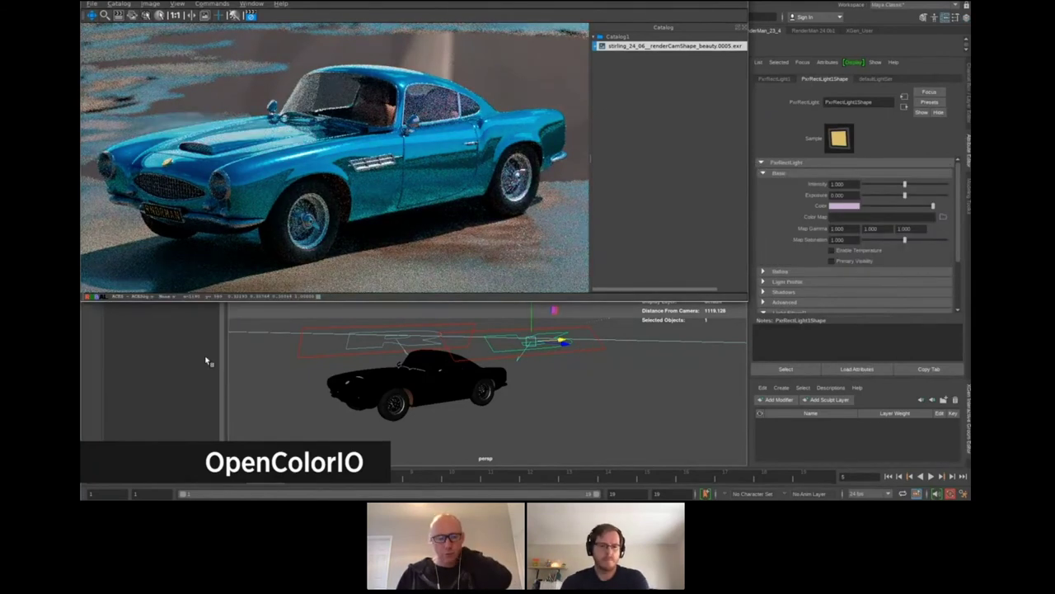
View the car render in Greyscale and switch its false-color display to Heatmap Classic
left_click(174, 297)
left_click(181, 316)
left_click(173, 296)
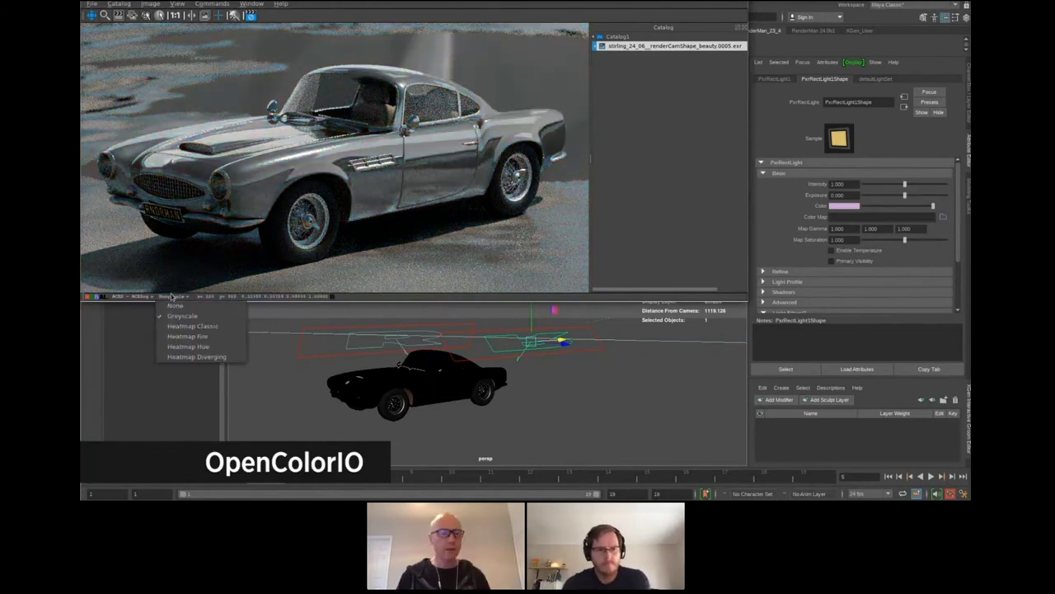
left_click(181, 330)
Test the rectangular light's intensity at 0.1 and a brighter value, and set it to 2
double_click(851, 184)
type(".1")
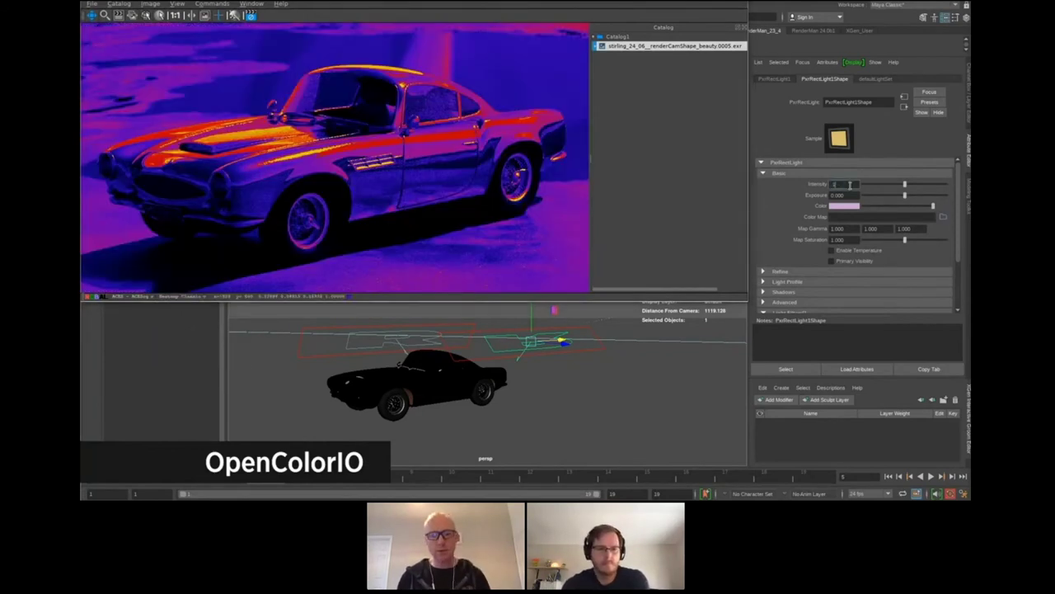
key("Return")
double_click(850, 184)
type("1.")
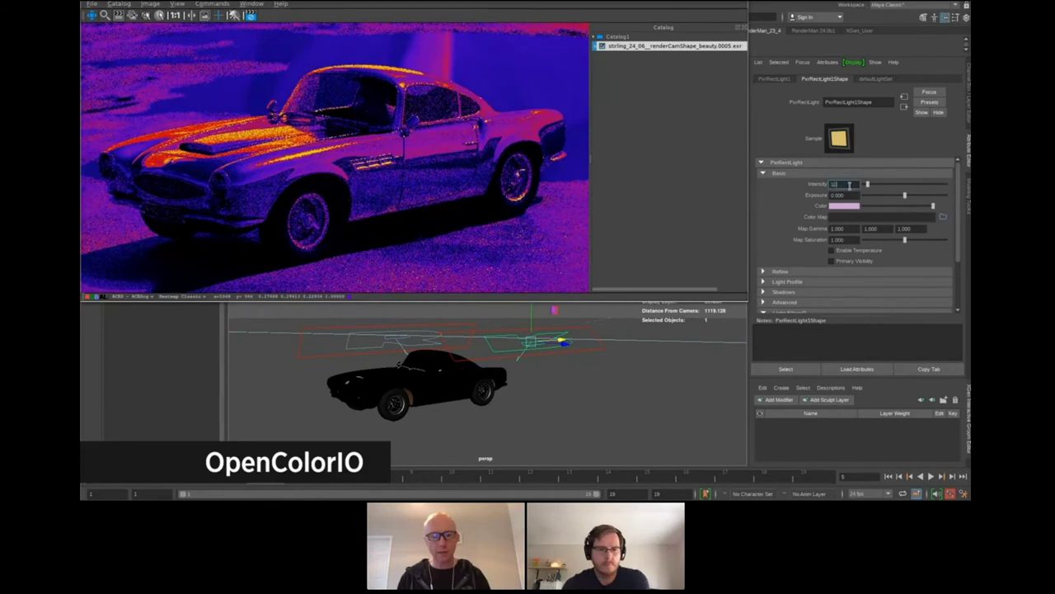
type("5")
key("Return")
double_click(850, 186)
type("2")
key("Return")
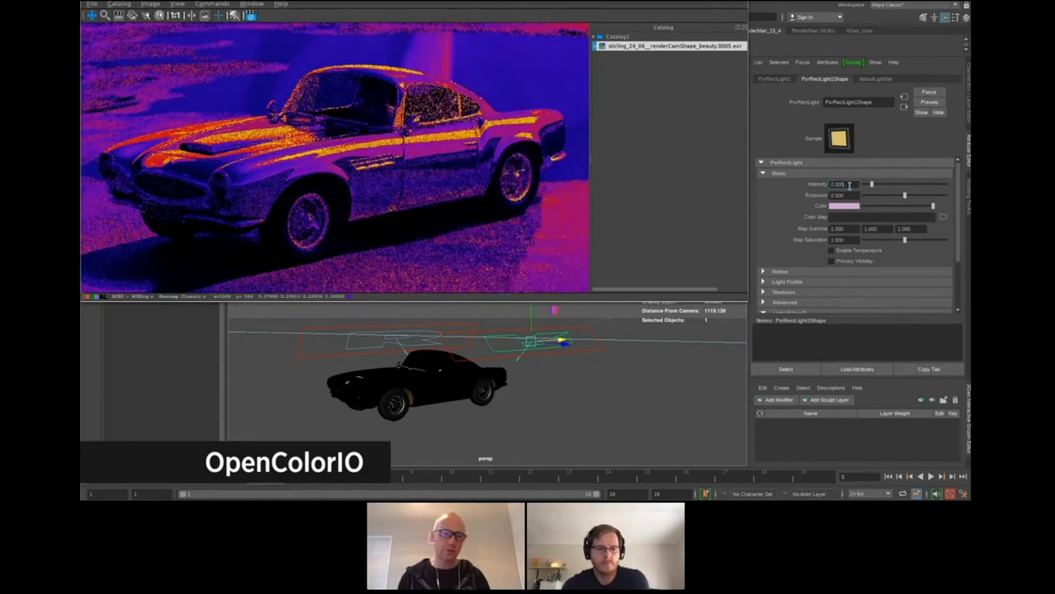
Select the dome light, try intensities of 0.8 and 0.1, and set its intensity to 1
left_click(638, 341)
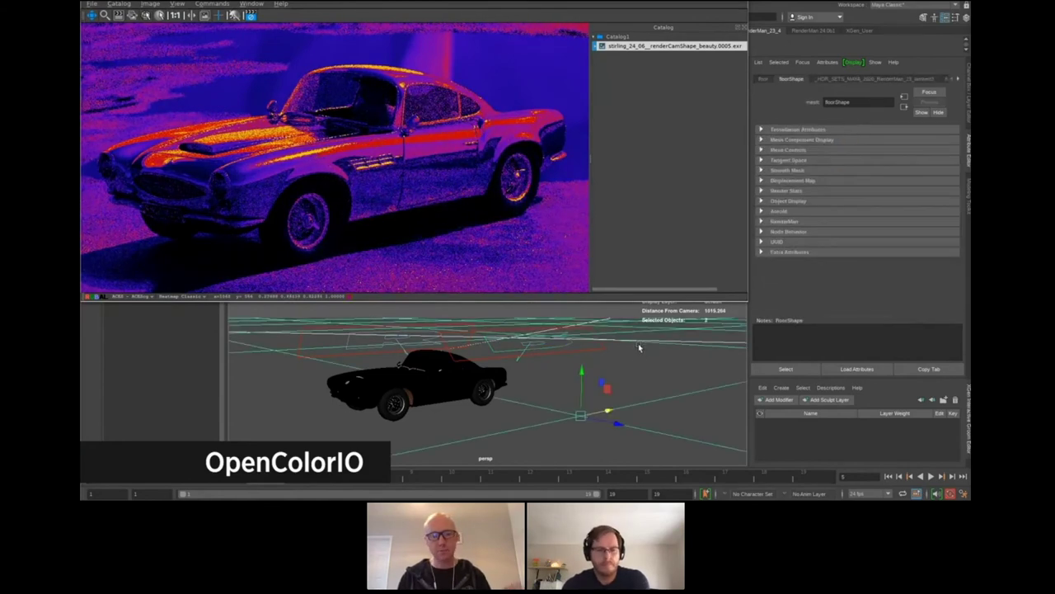
type(".8")
key("Return")
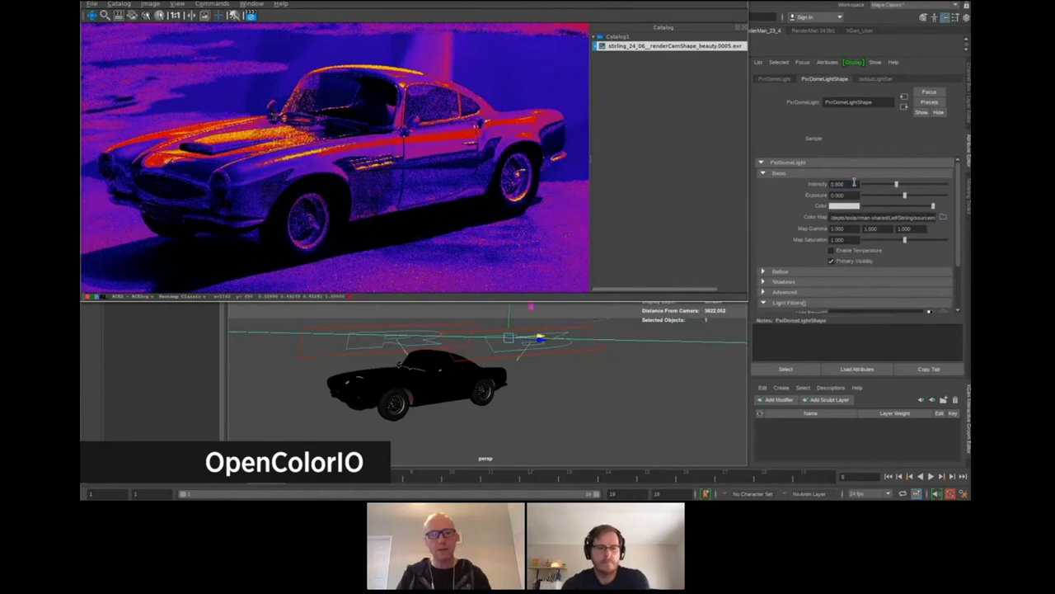
double_click(854, 183)
type(".1")
key("Return")
double_click(855, 184)
type("11")
key("Return")
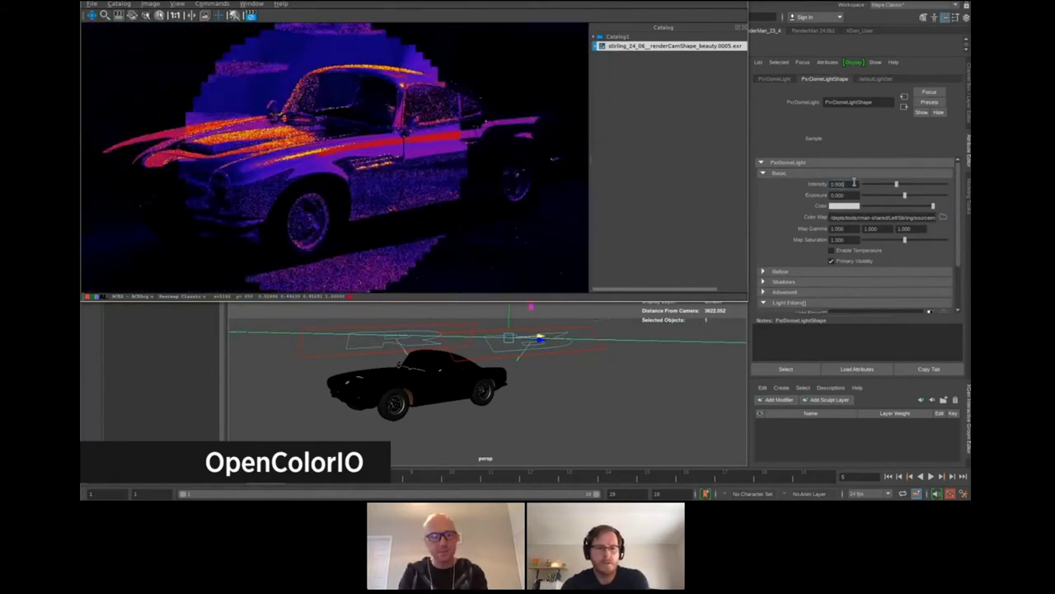
View the car render with the Heatmap Diverging display and set the false coloring back to None
left_click(192, 300)
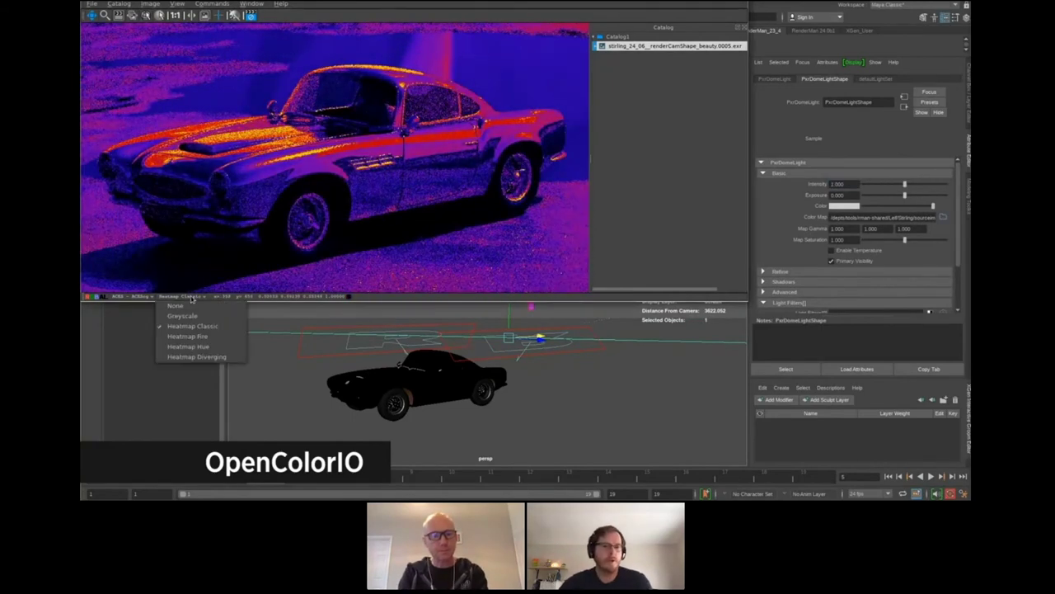
left_click(209, 363)
left_click(198, 299)
left_click(189, 306)
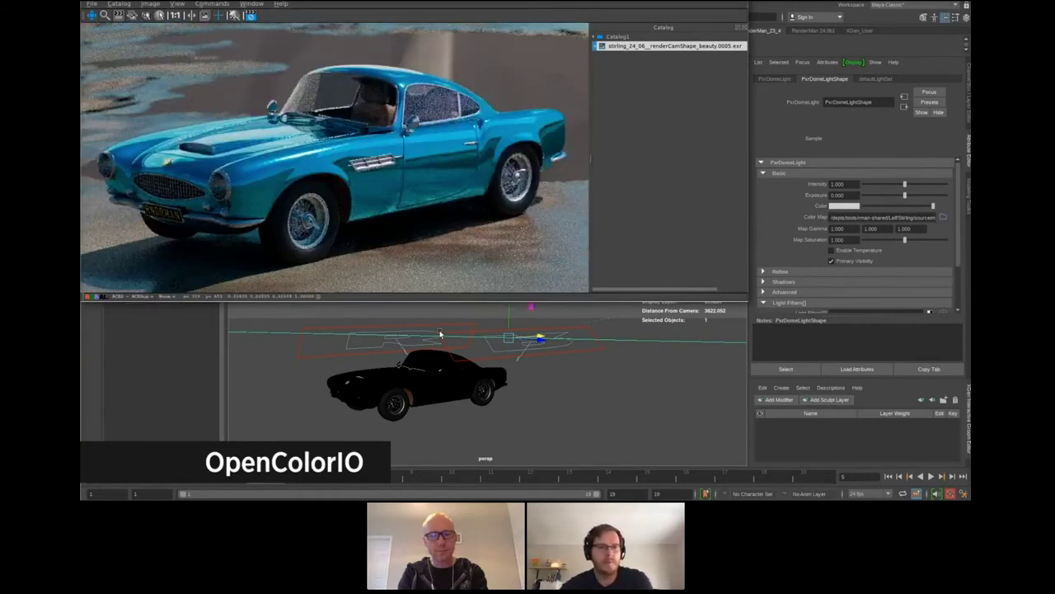
Apply lens bloom to the car render with the Bloom and Comma effects enabled
left_click(212, 3)
left_click(231, 43)
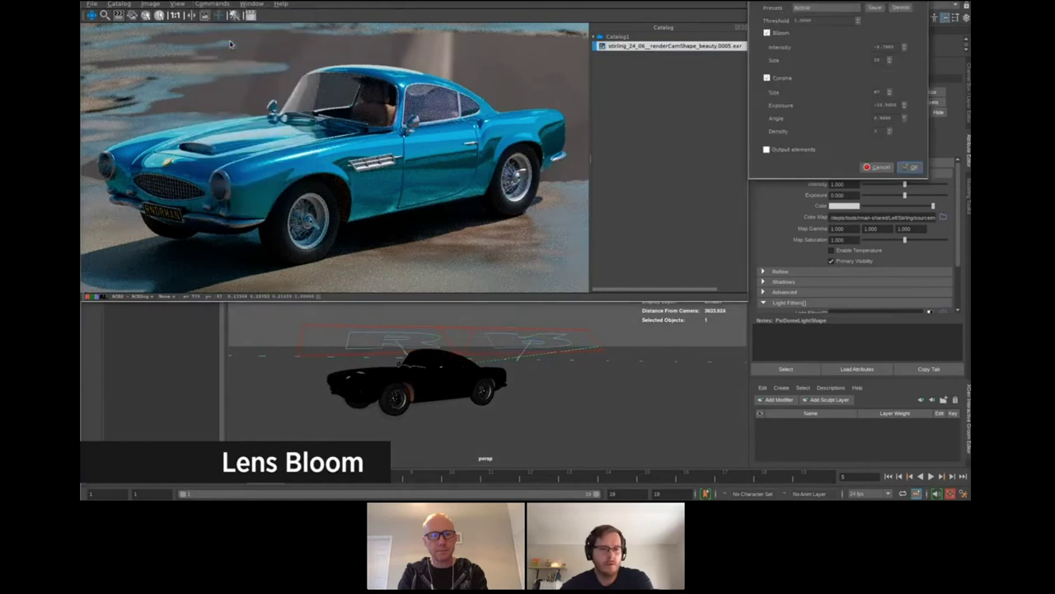
left_click(911, 167)
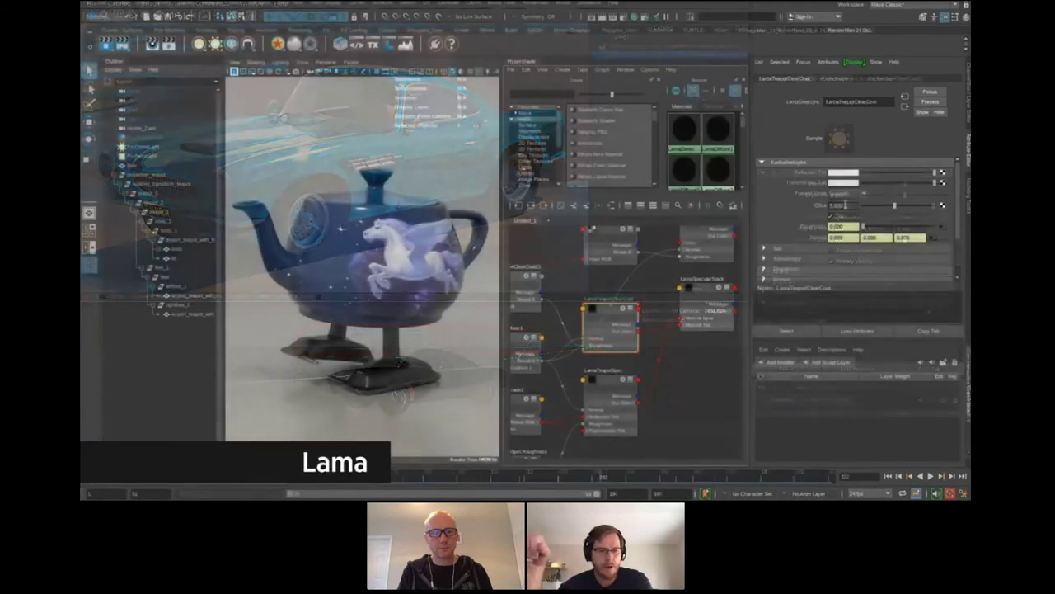
Test IOR values of 3, 1 and 1.5 on LamaTeapotClearCoat and set the IOR to 1.4
type("3")
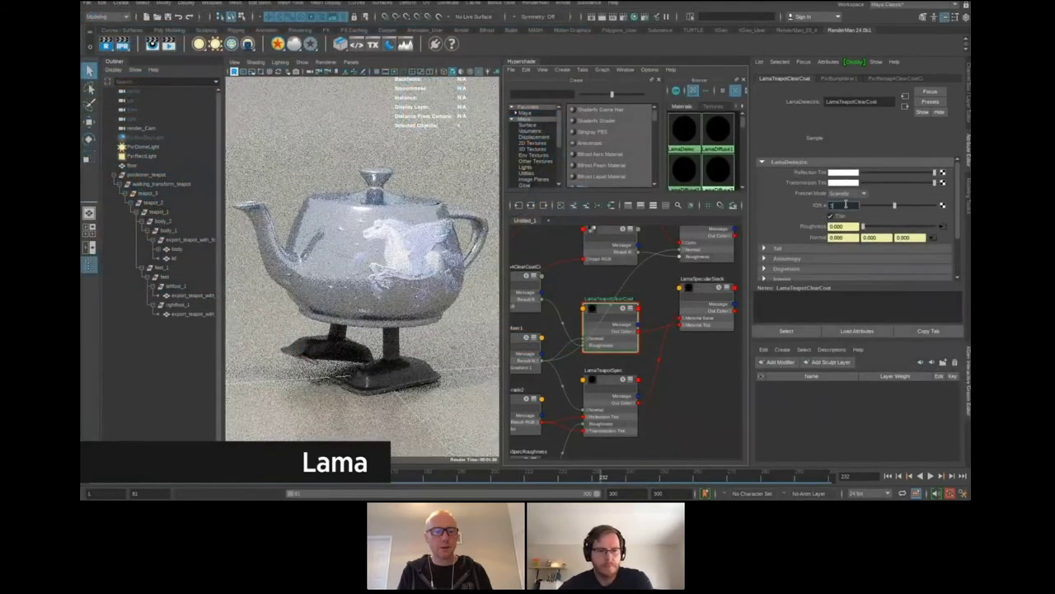
key("Return")
type("1")
key("Return")
type("1.5")
key("Return")
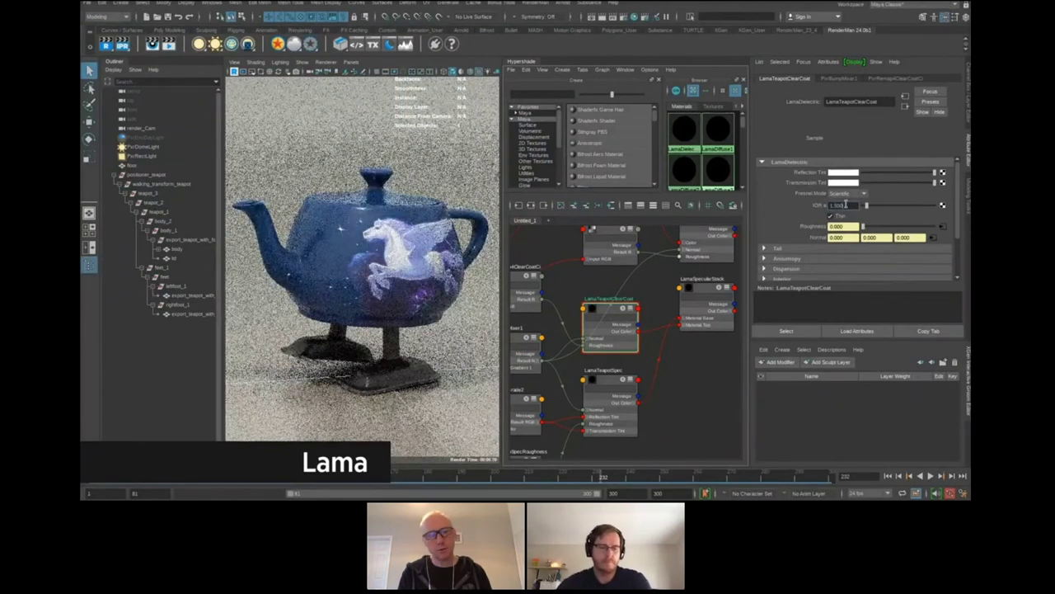
type("1")
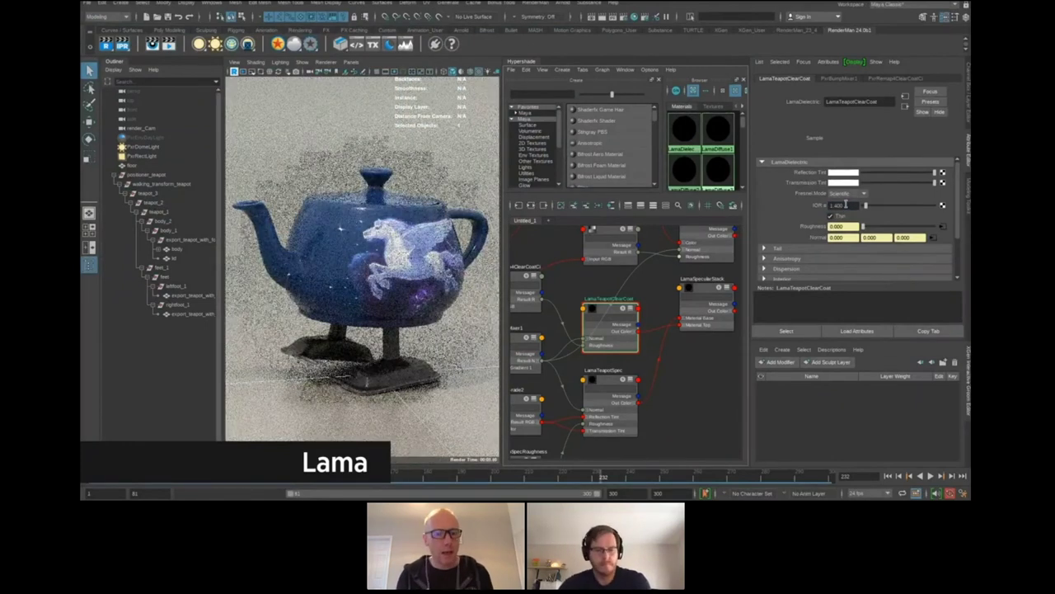
Crop the render to the teapot's upper body, set the clear coat's Tail Mix to about 0.24 and slightly increase its Tail Length
scroll(800, 227, "down", 3)
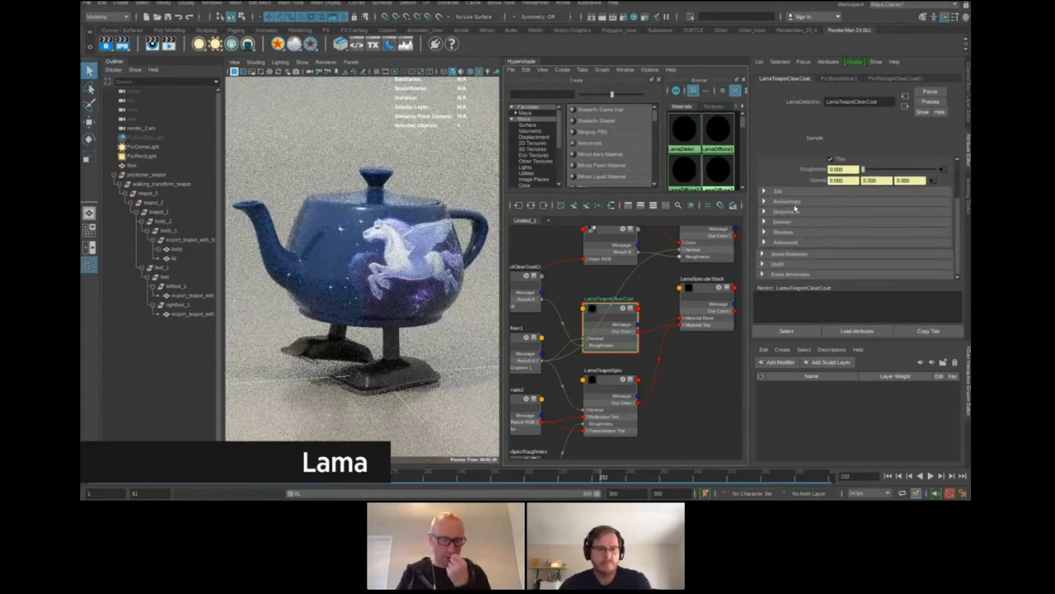
left_click(795, 193)
left_click_drag(872, 203, 905, 203)
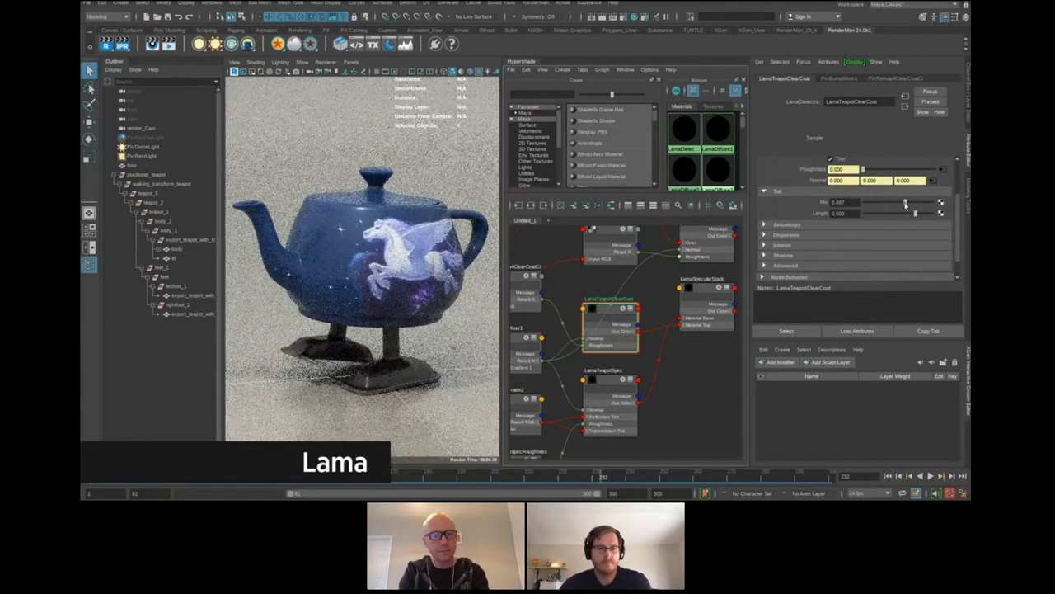
left_click(261, 71)
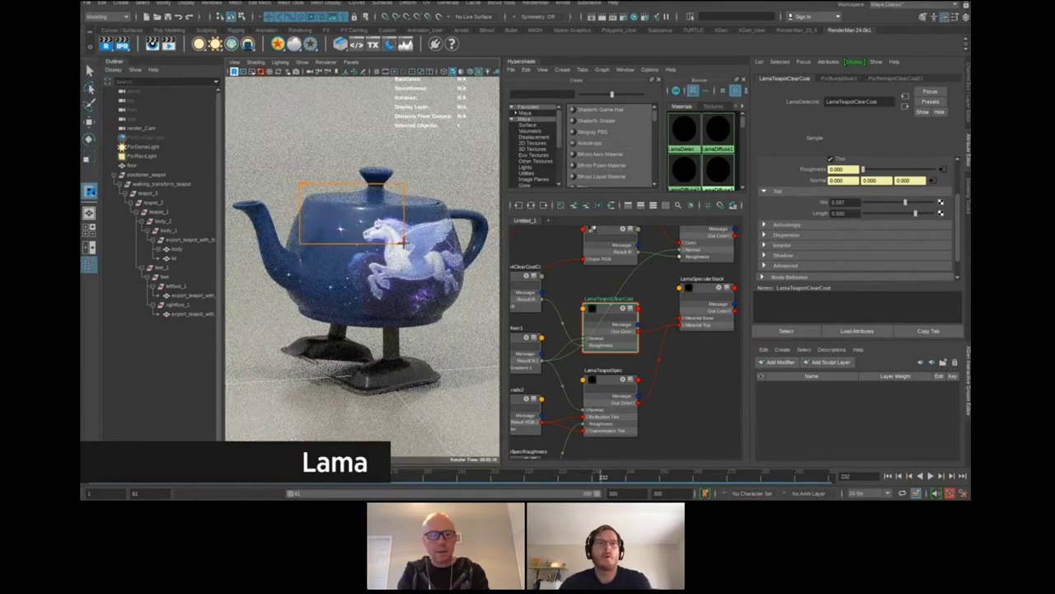
left_click_drag(906, 203, 873, 205)
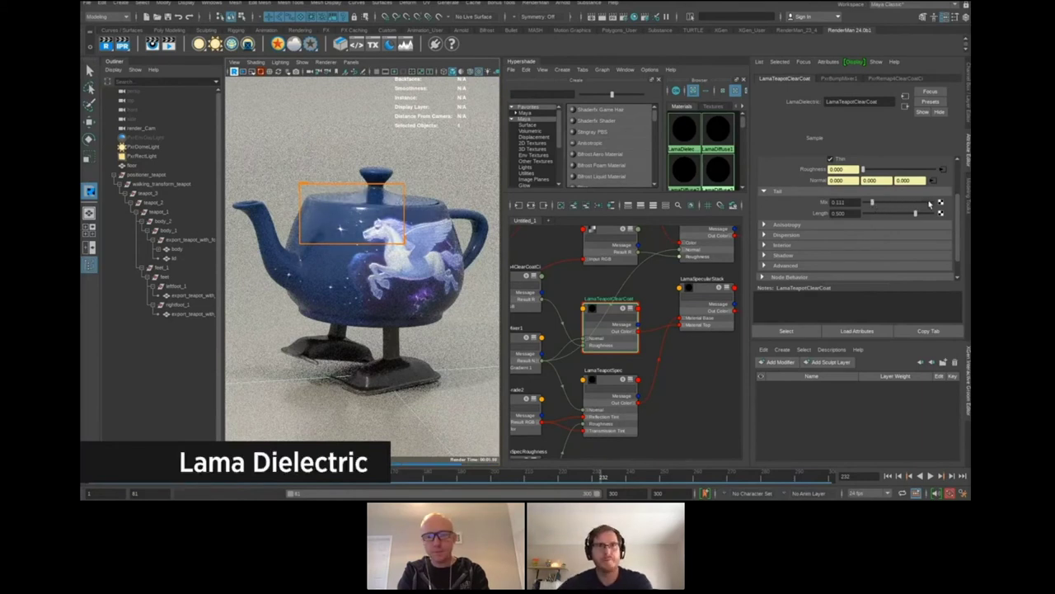
mouse_move(883, 202)
left_mouse_down()
mouse_move(870, 201)
mouse_move(881, 202)
left_mouse_up()
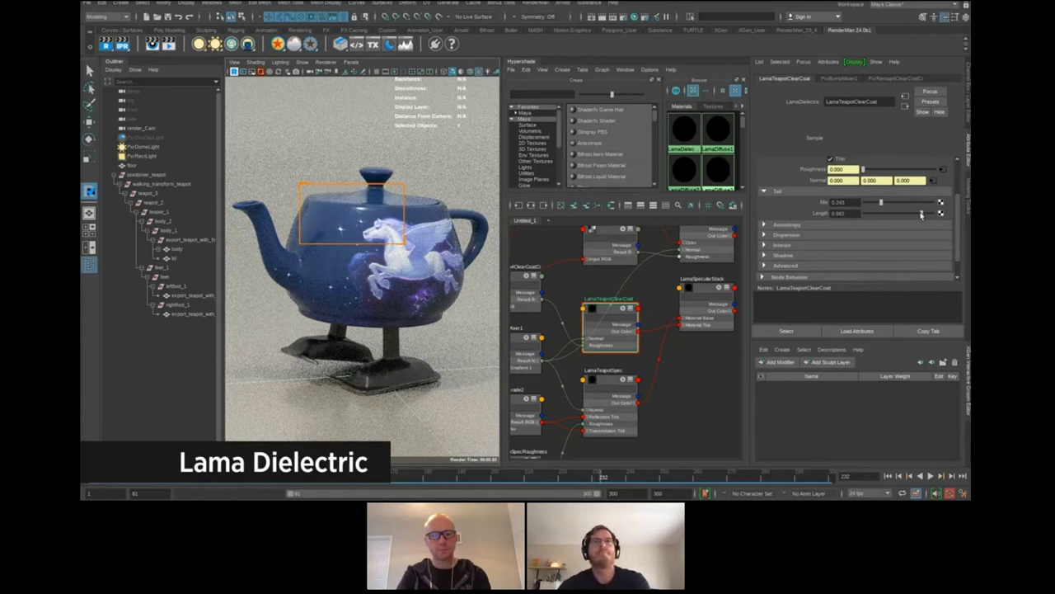
On LamaTeapotSpec, adjust the Tail Mix to about 0.17 and test a much higher IOR before setting it to 1.6
left_click(607, 383)
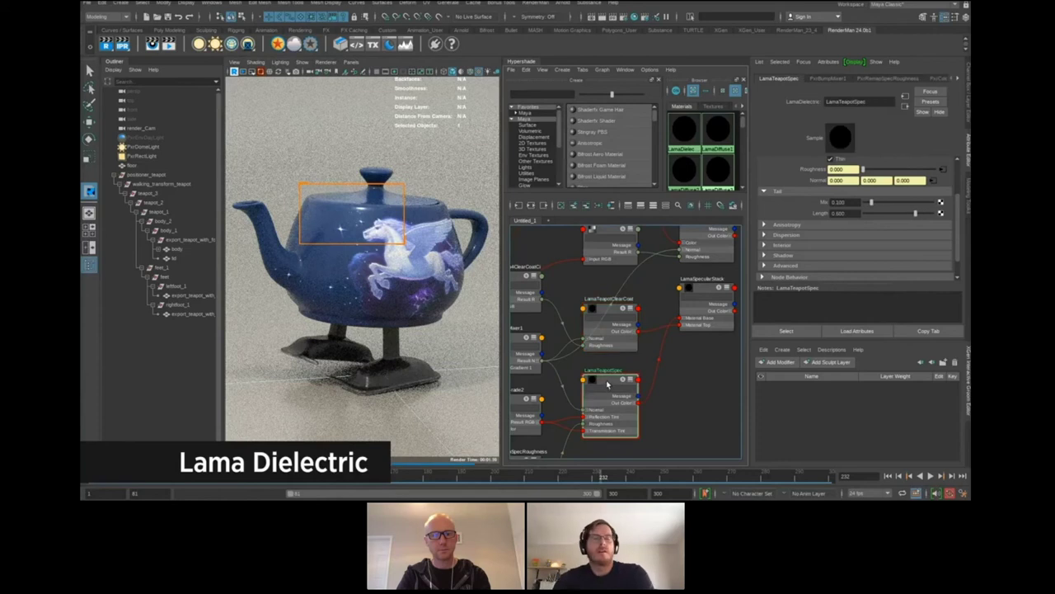
left_click(921, 204)
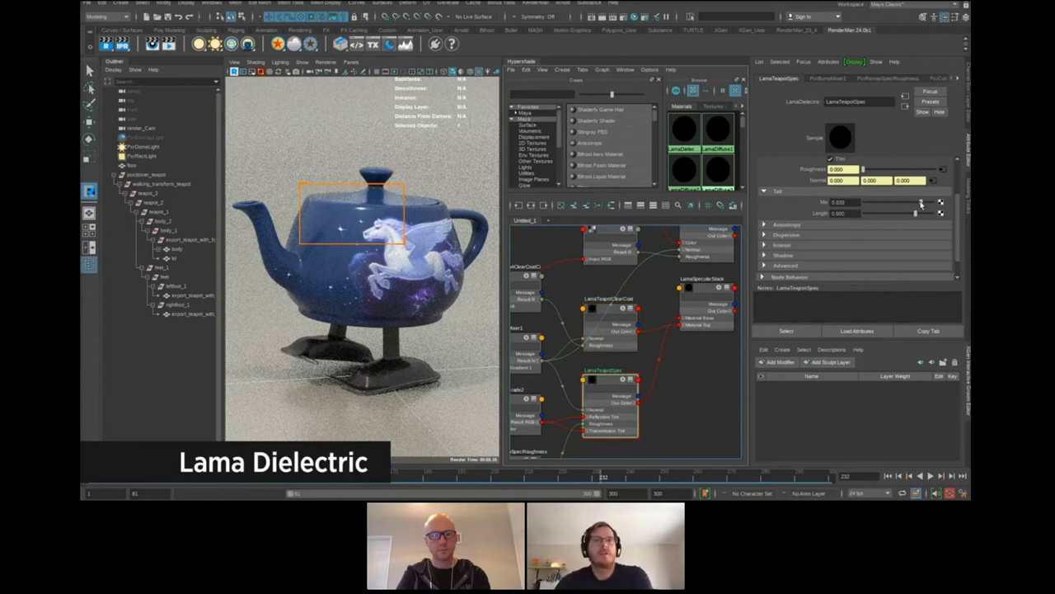
scroll(843, 208, "up", 3)
double_click(849, 205)
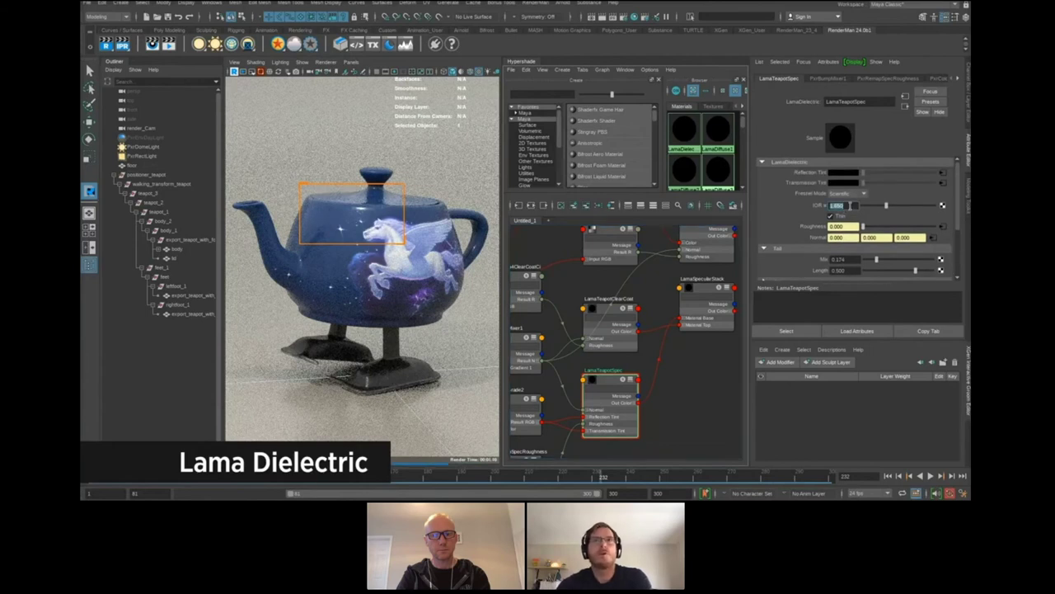
key("Return")
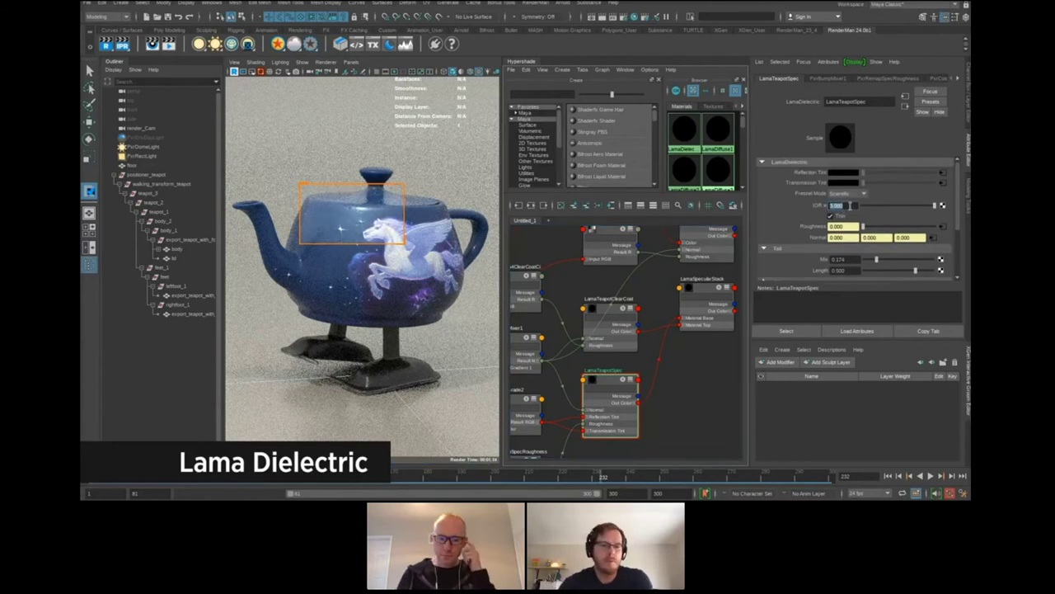
type("1.6")
key("Return")
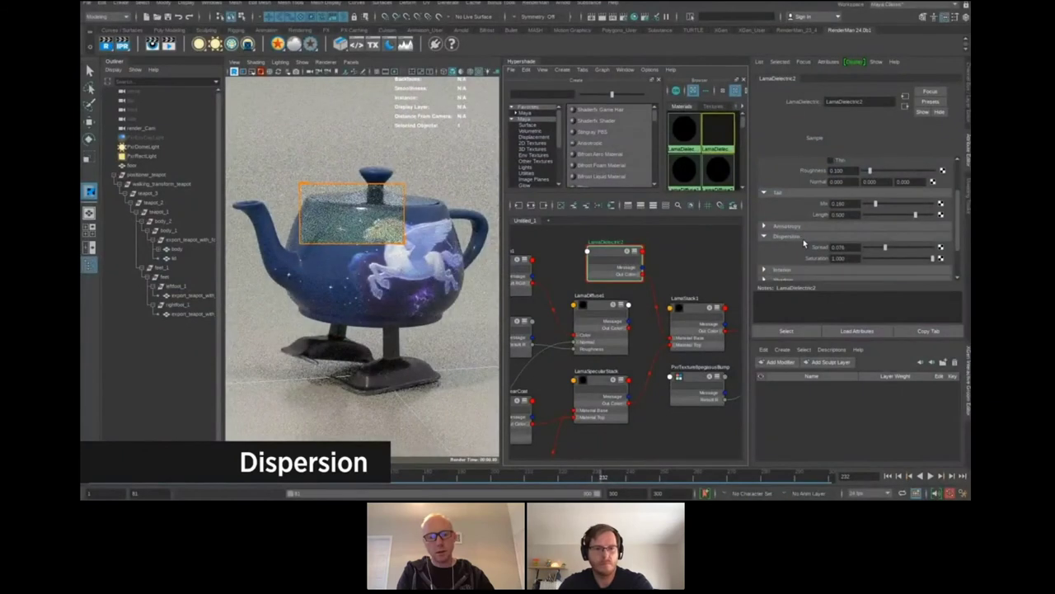
Clear the render crop region and lower LamaStack1's Top Mix to 0
scroll(805, 242, "down", 2)
left_click(351, 156)
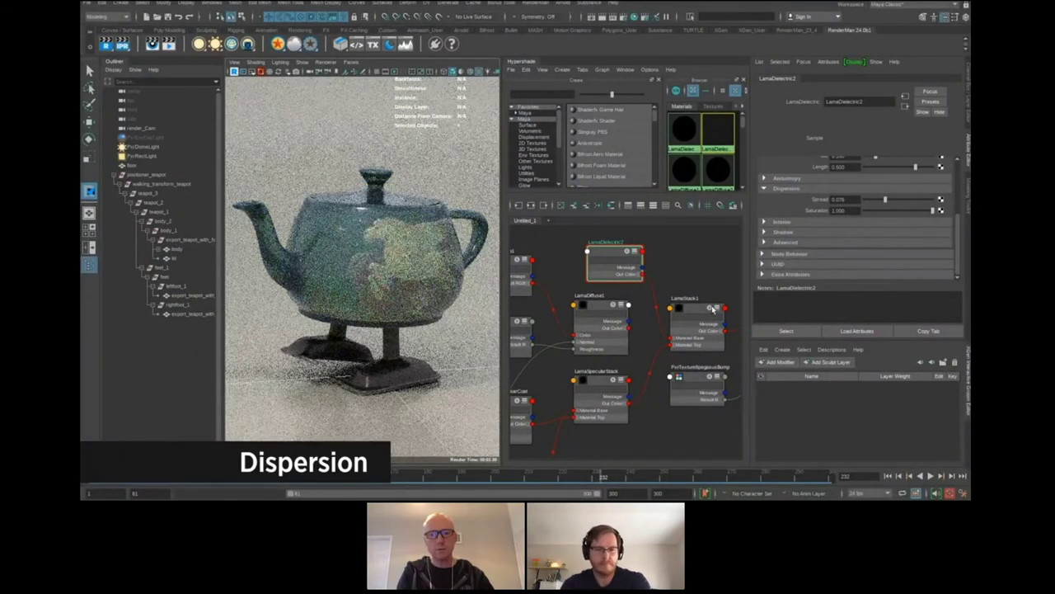
left_click(695, 306)
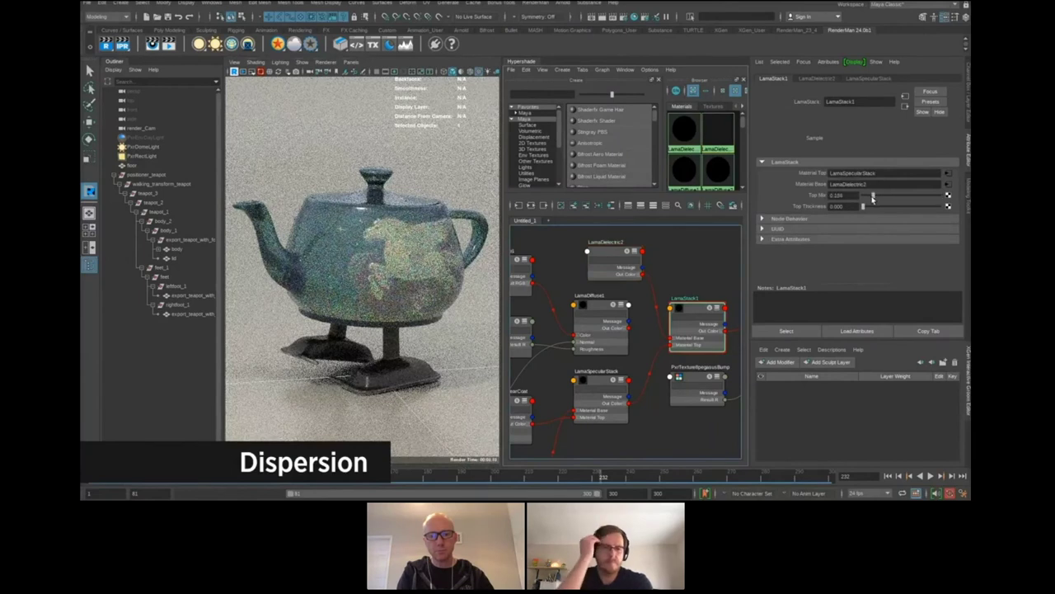
left_click_drag(874, 198, 856, 196)
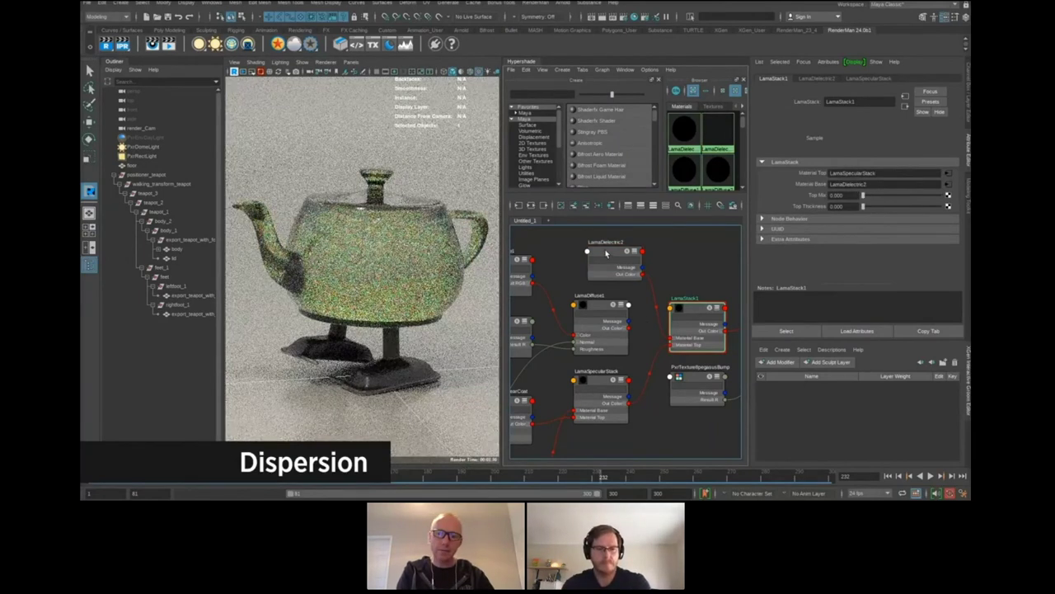
Lower LamaDielectric2's dispersion Spread to about 0.04, crop the render to the teapot's body, and raise the Spread close to its maximum
left_click(606, 254)
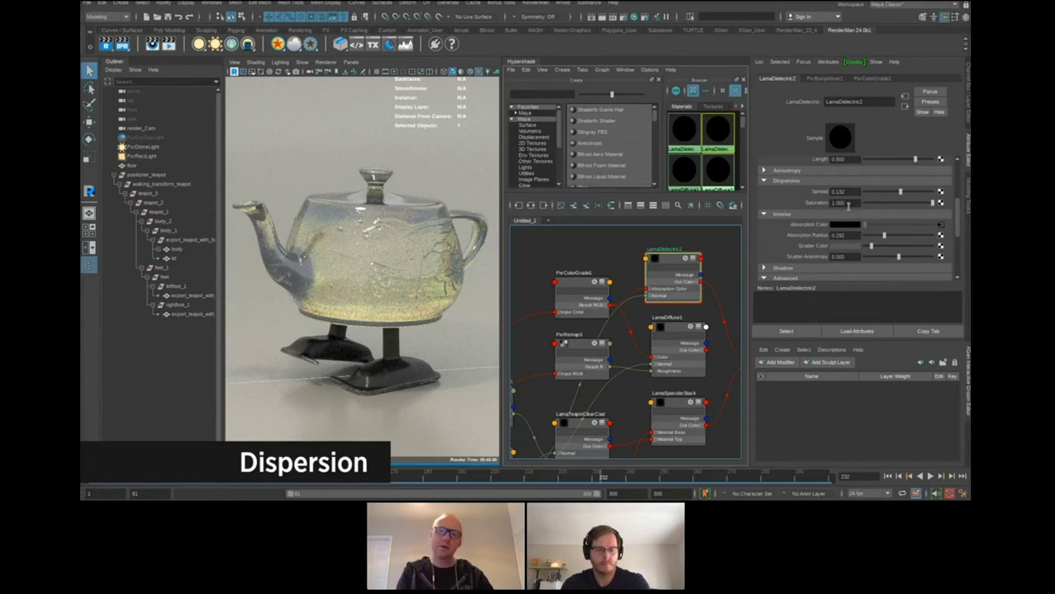
scroll(835, 216, "up", 3)
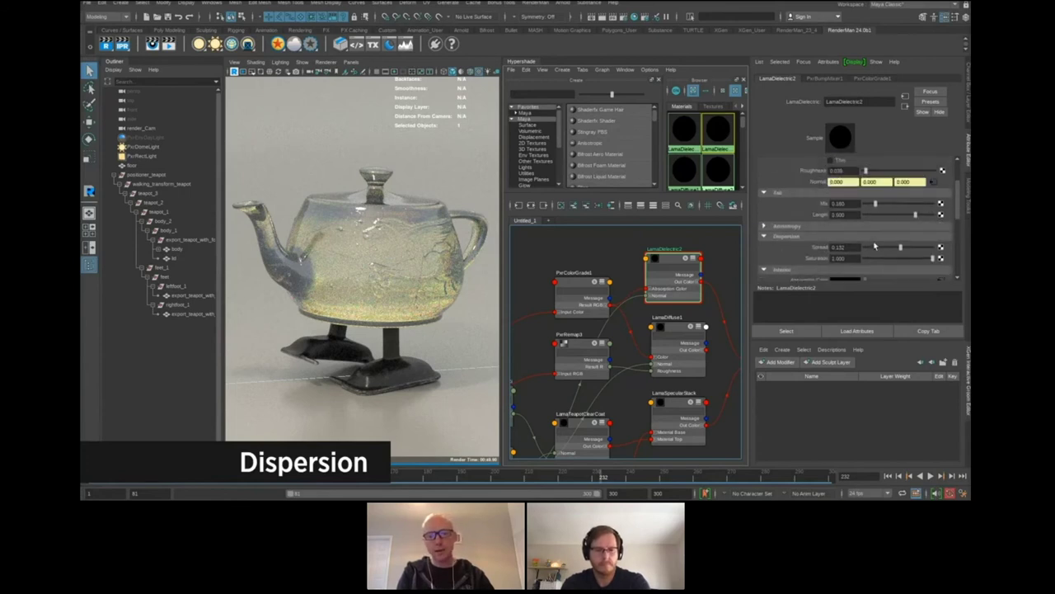
left_click_drag(878, 249, 876, 249)
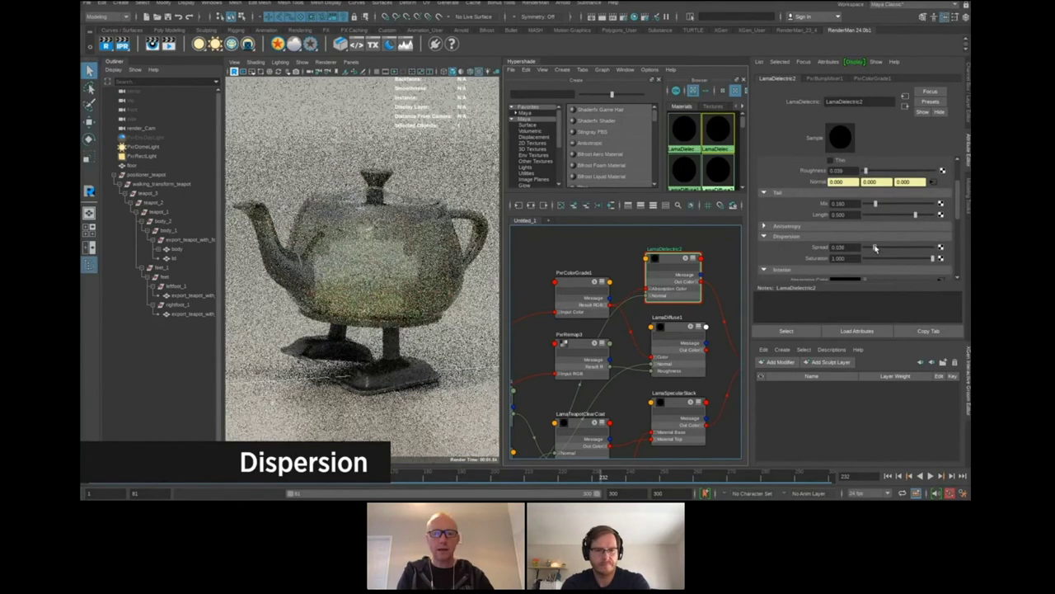
left_click(261, 72)
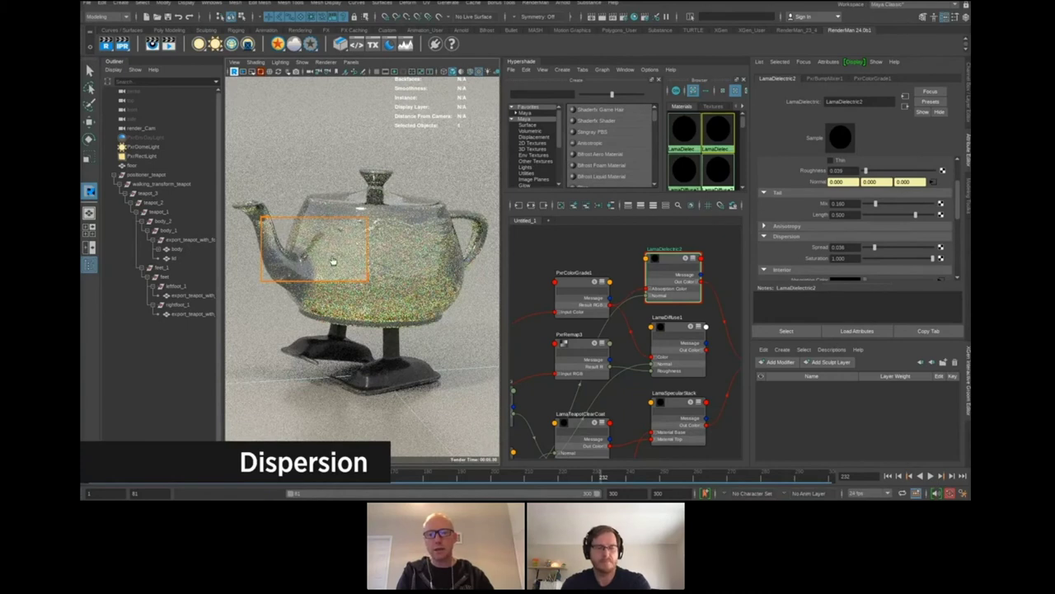
left_click_drag(333, 262, 417, 263)
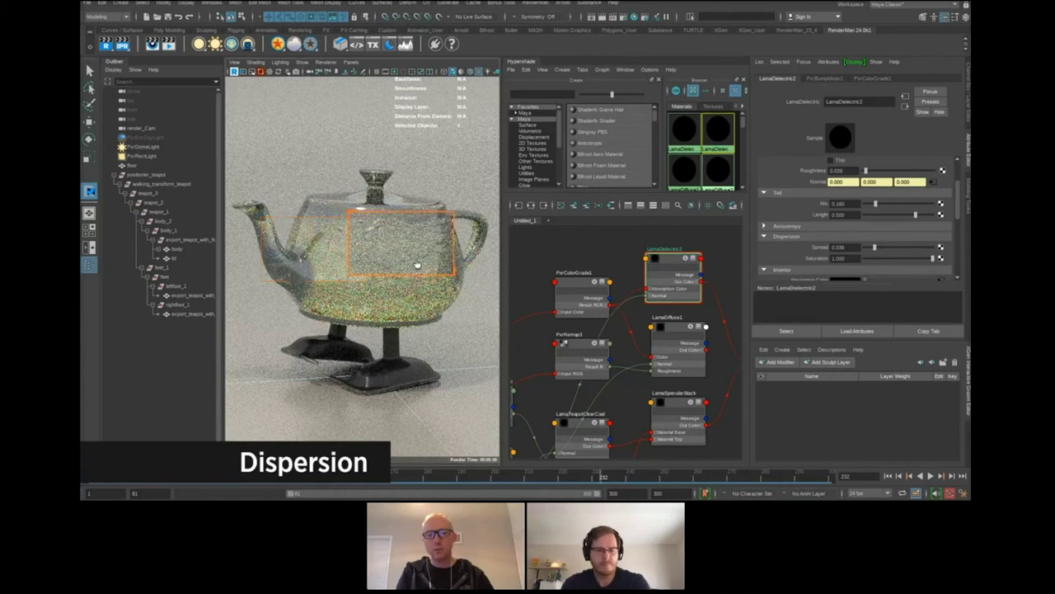
left_click(924, 249)
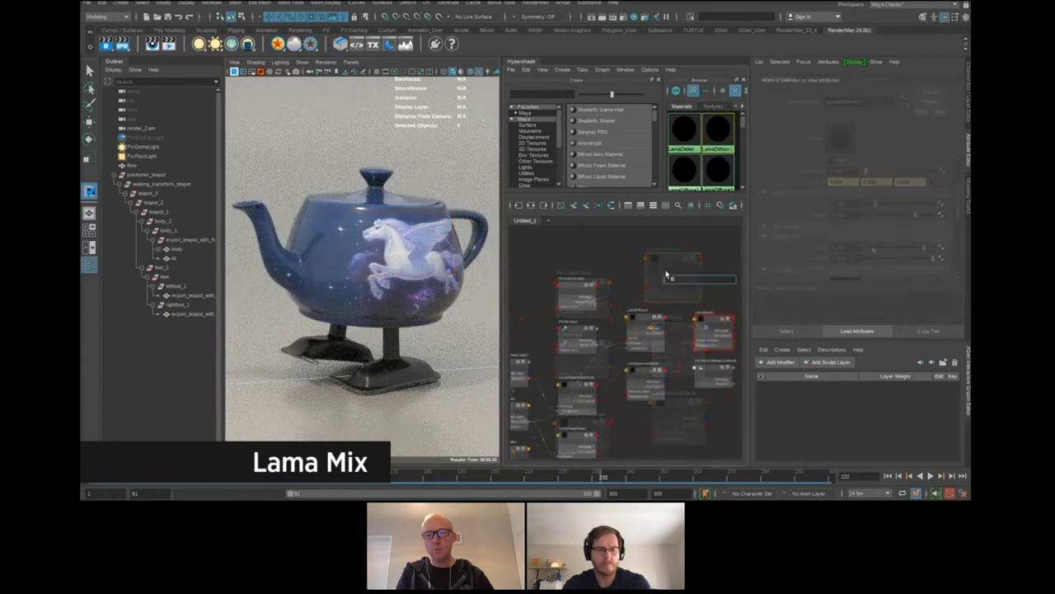
Create a LamaMix material node above the other Lama nodes and assign LamaDiffuse1 as its Material 1
key("Tab")
type("lamam")
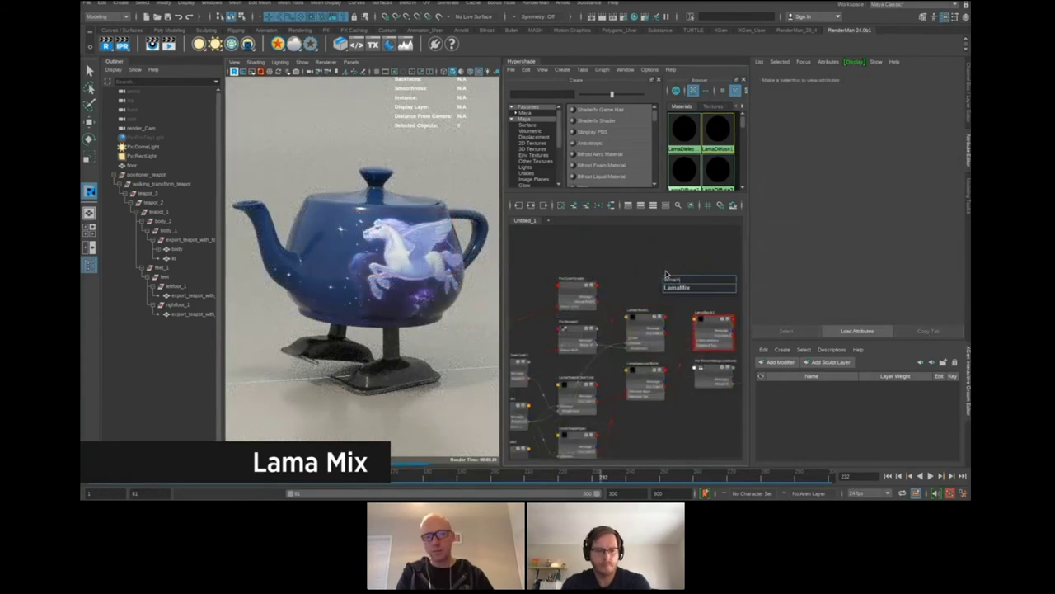
left_click(677, 287)
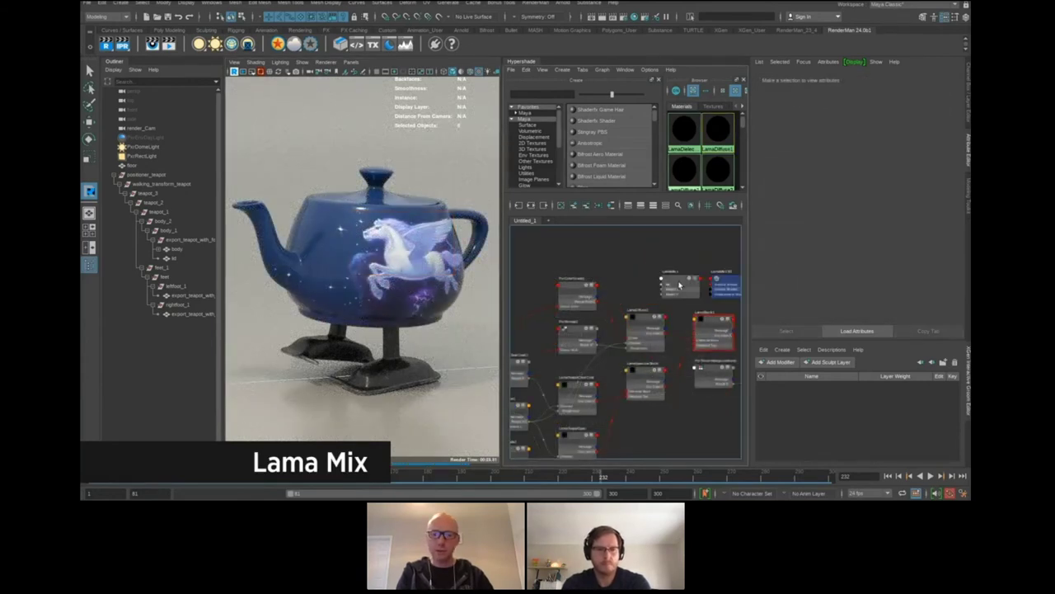
left_click_drag(679, 281, 720, 255)
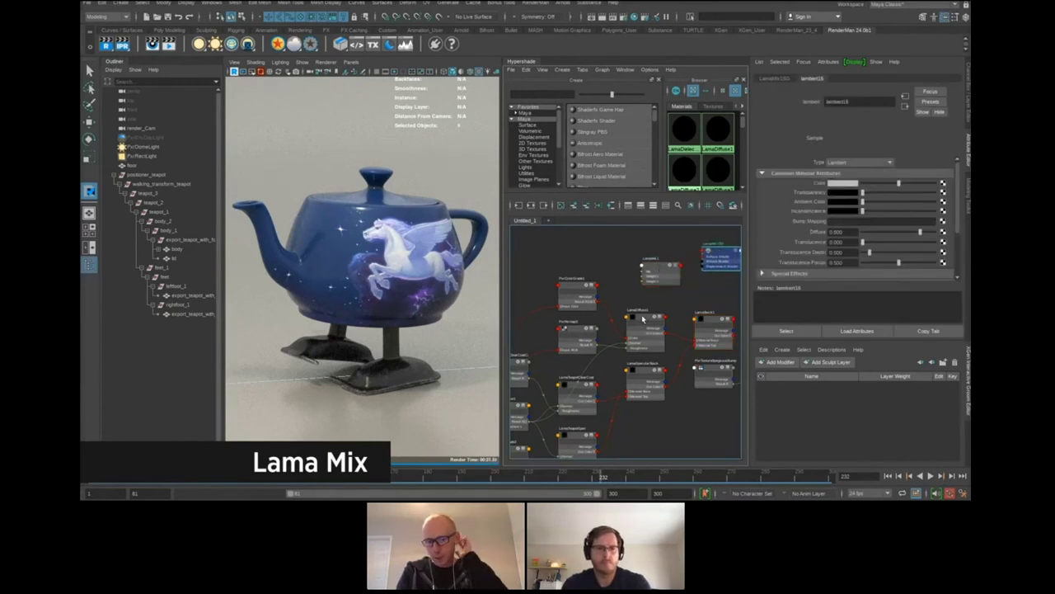
left_click(650, 278)
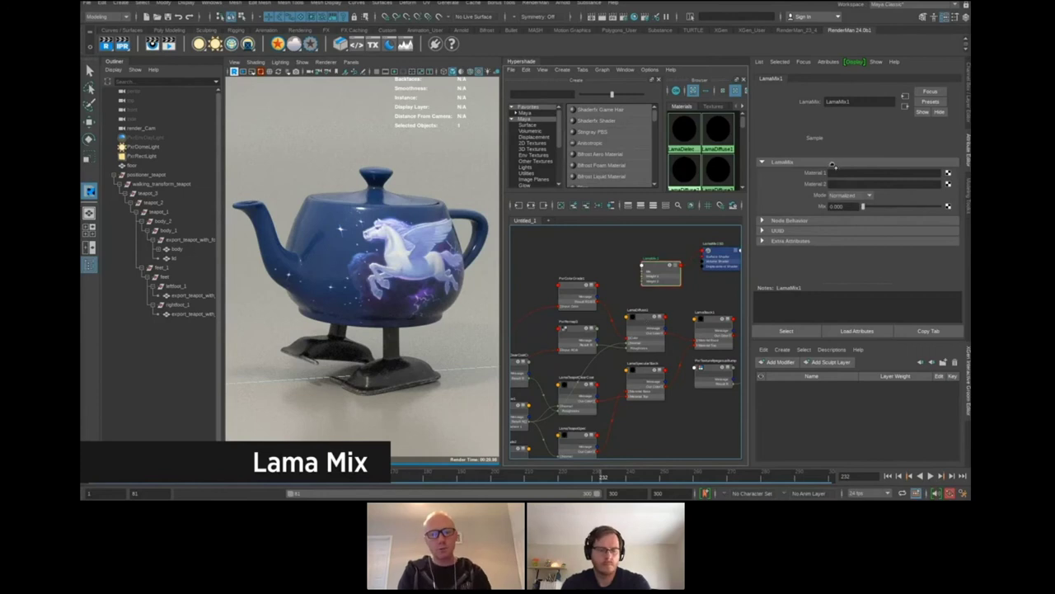
middle_click_drag(821, 183, 820, 177)
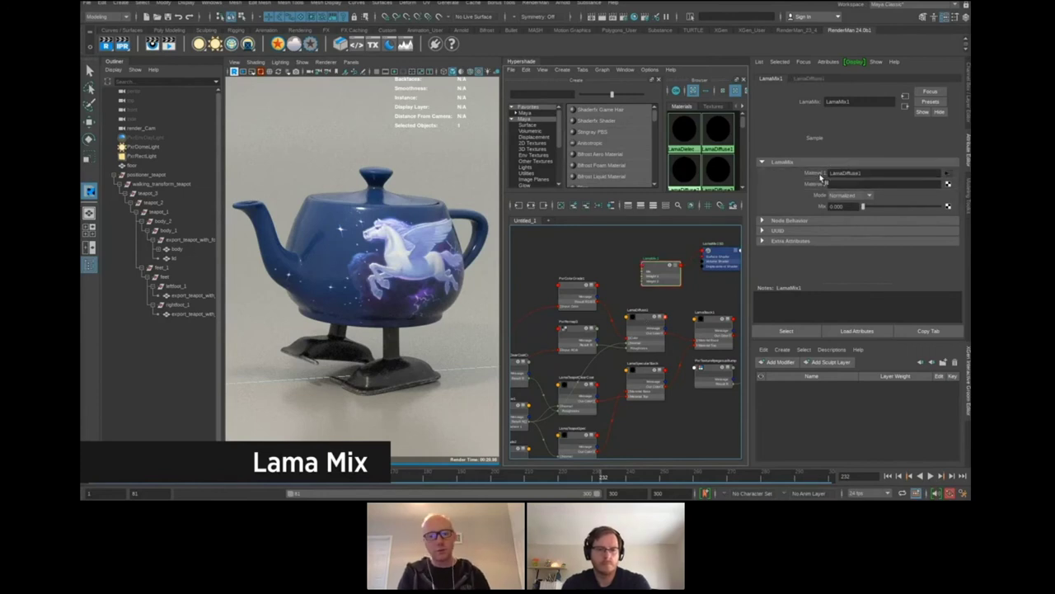